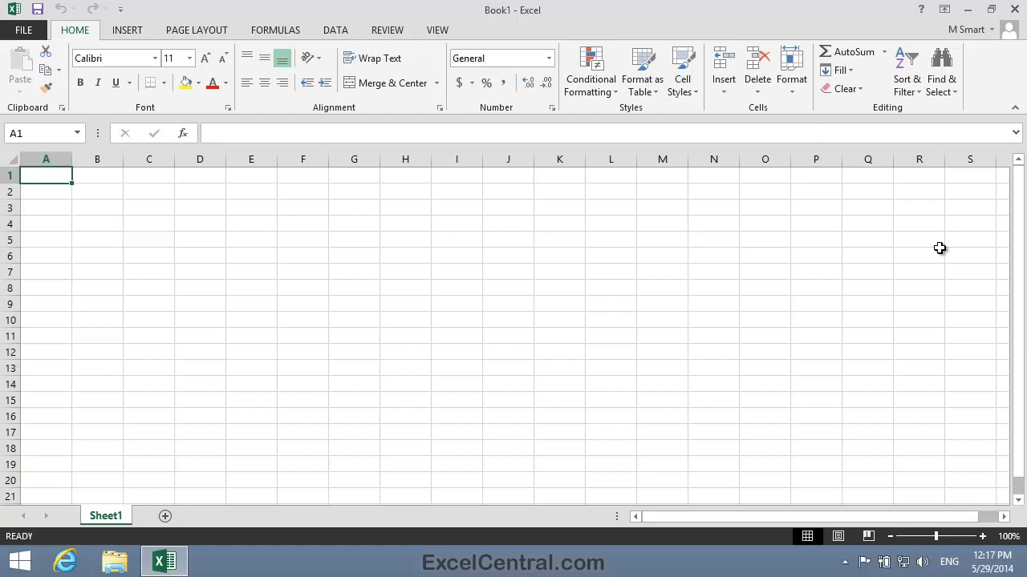
Enter the title "Empire Styles" in cell A1
key(F2)
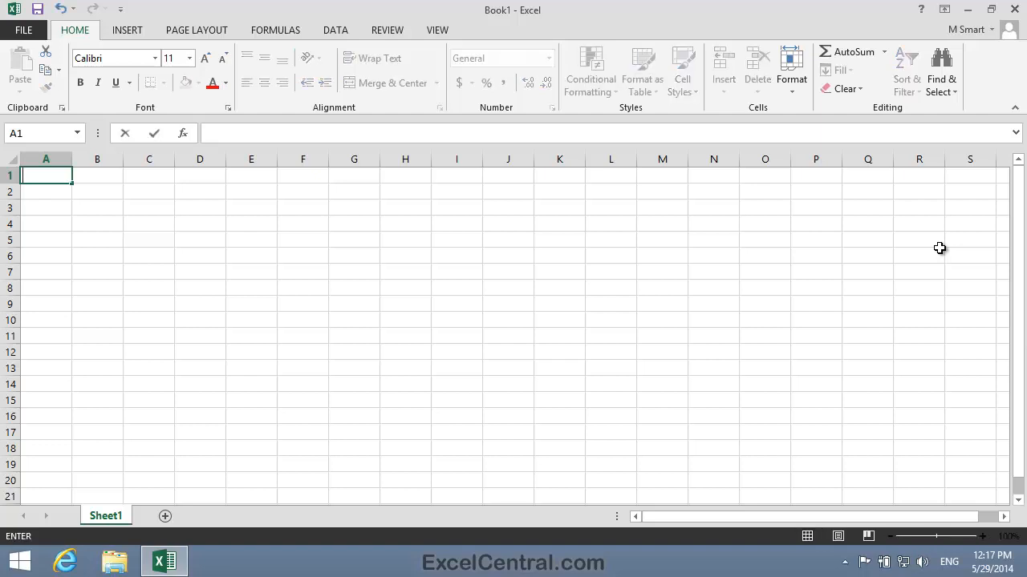
text(Empire Styles)
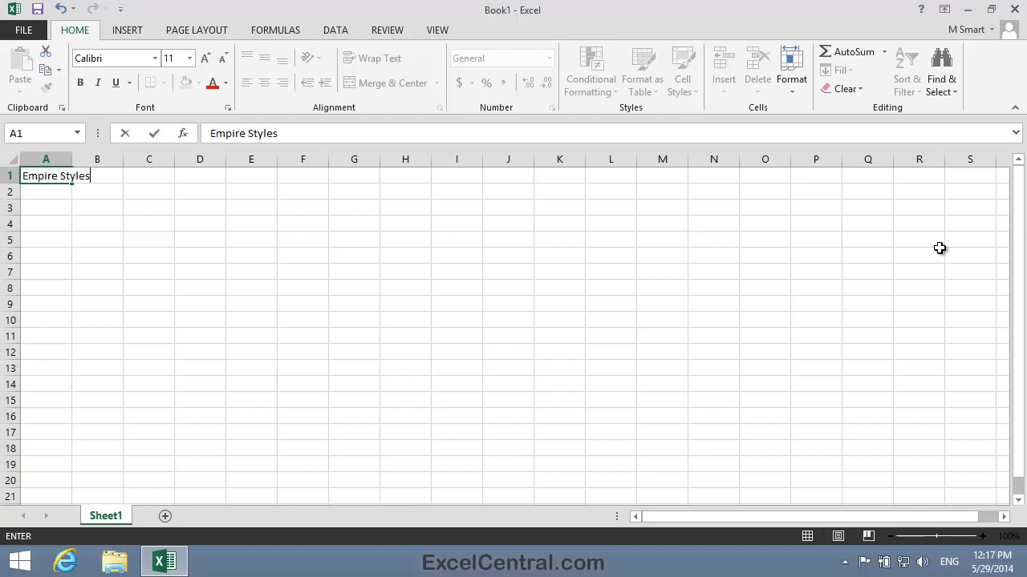
key(Return)
key(Return)
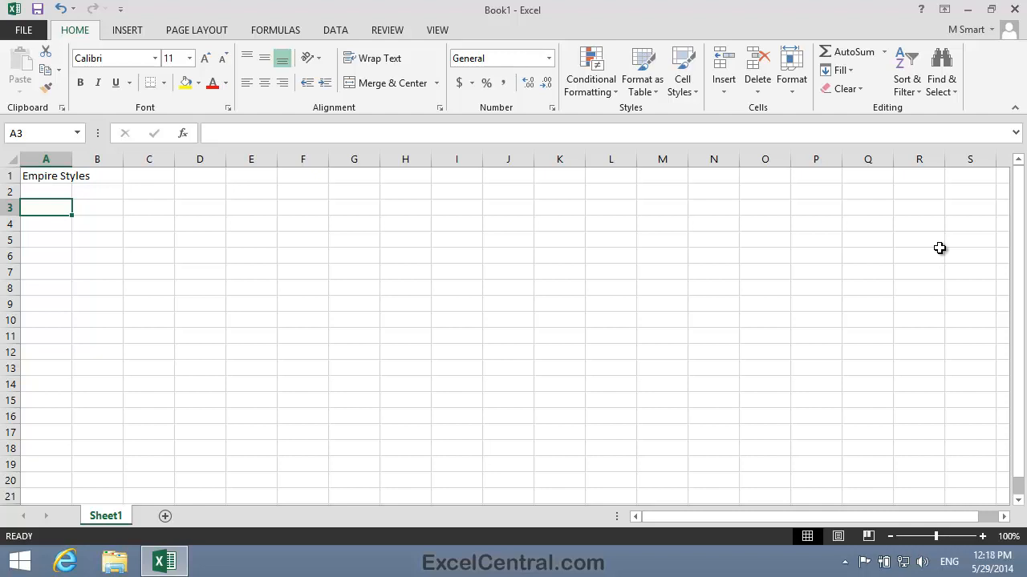
Enter "10% Max Discount" in cell A3
text(10)
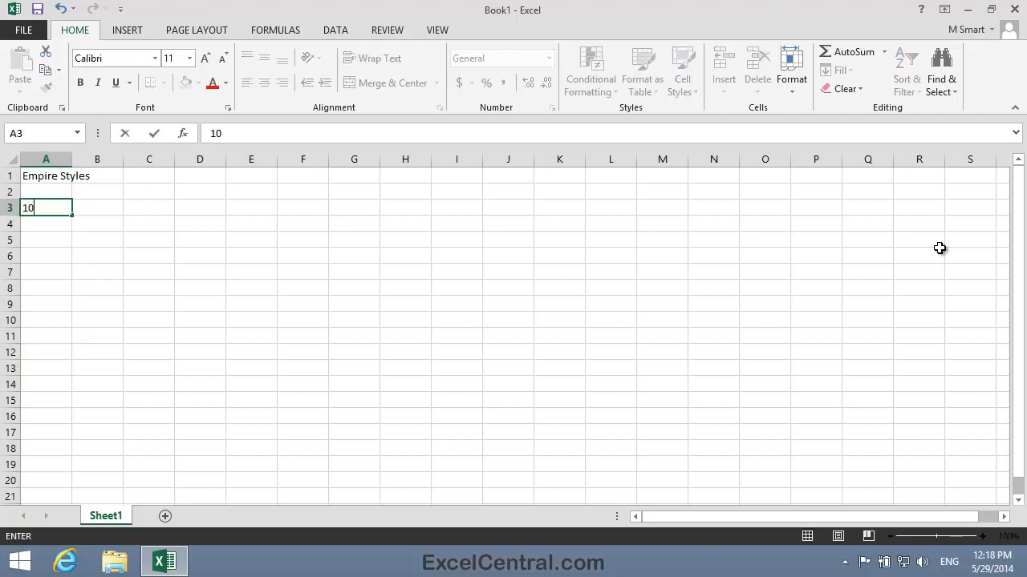
text(% Max Discount)
key(Return)
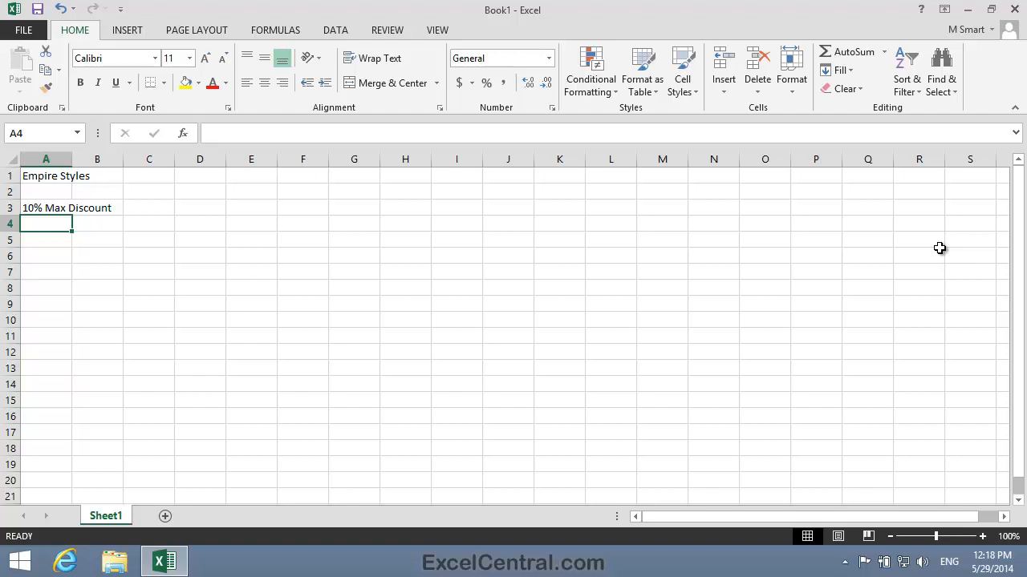
Enter "15% Max Discount" in cell A4
text(15)
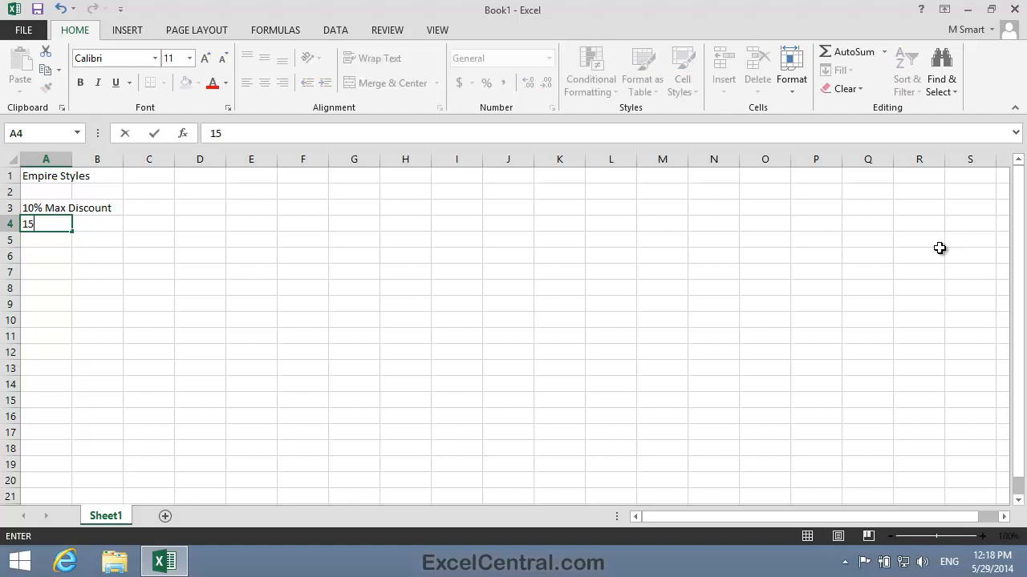
text(% Max Discount)
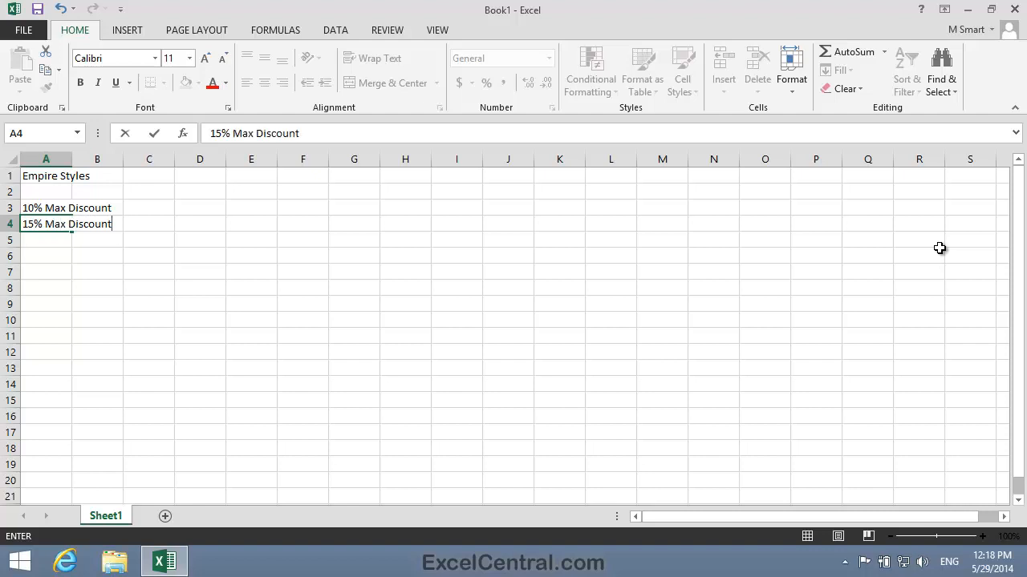
key(Return)
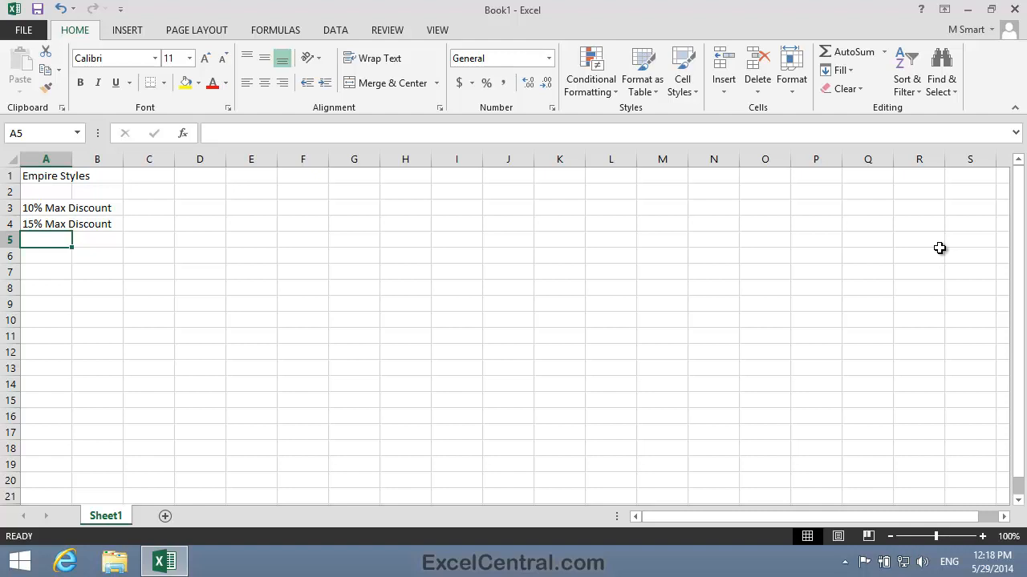
Enter "20% Max Discount" in cell A5
text(20)
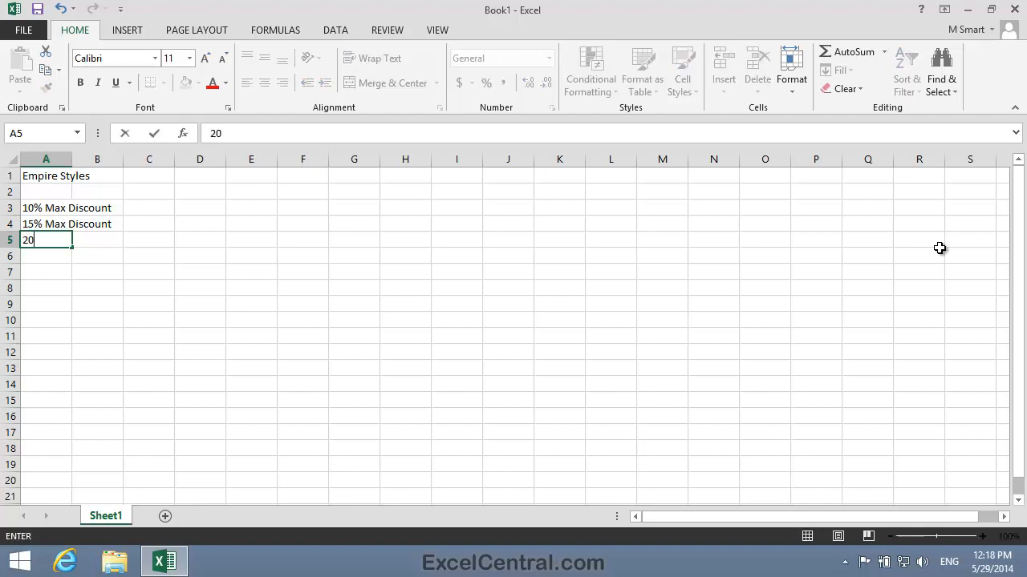
text(% Max Discount)
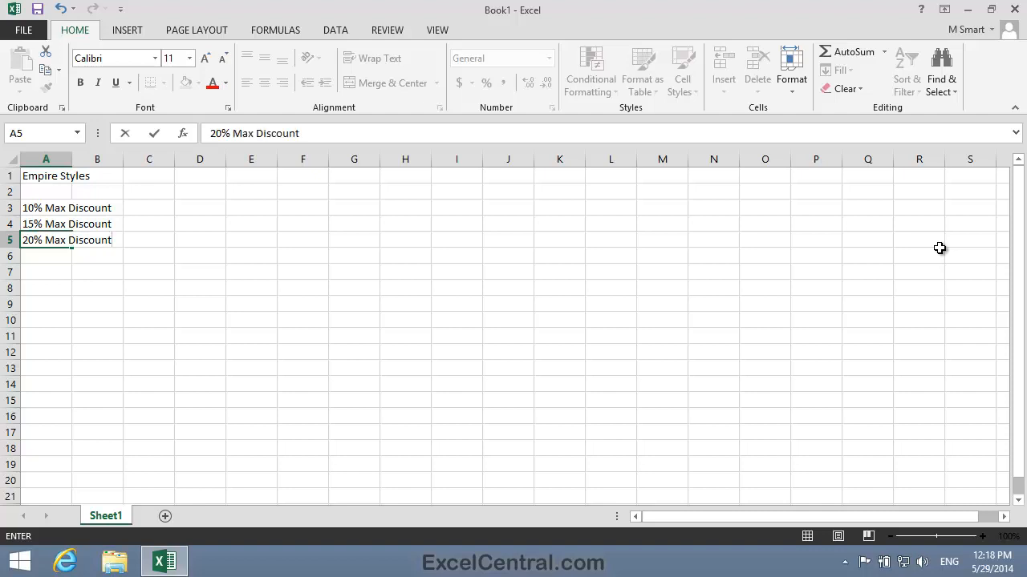
key(Return)
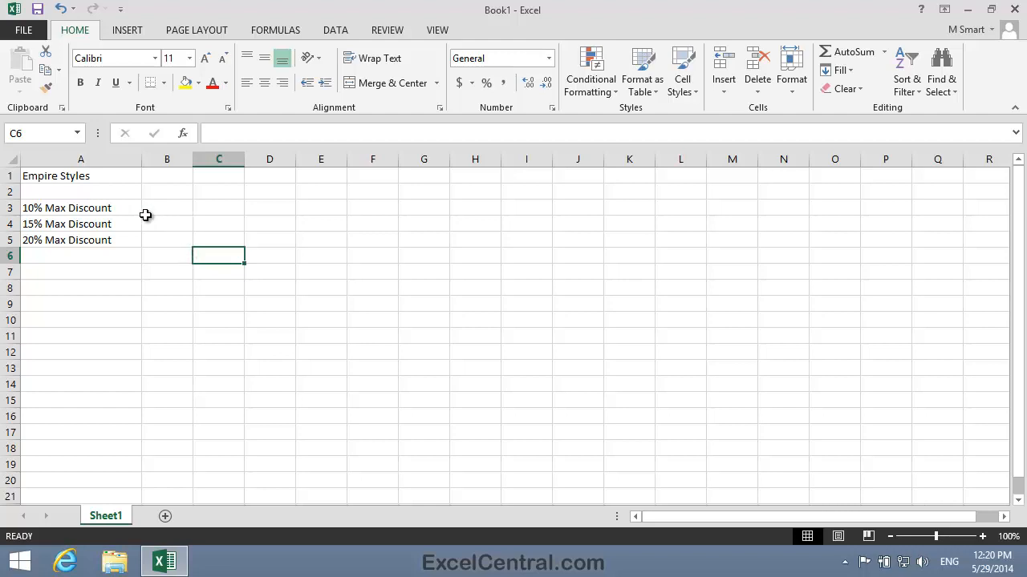
Give cell A3 a light blue fill colour
click(68, 207)
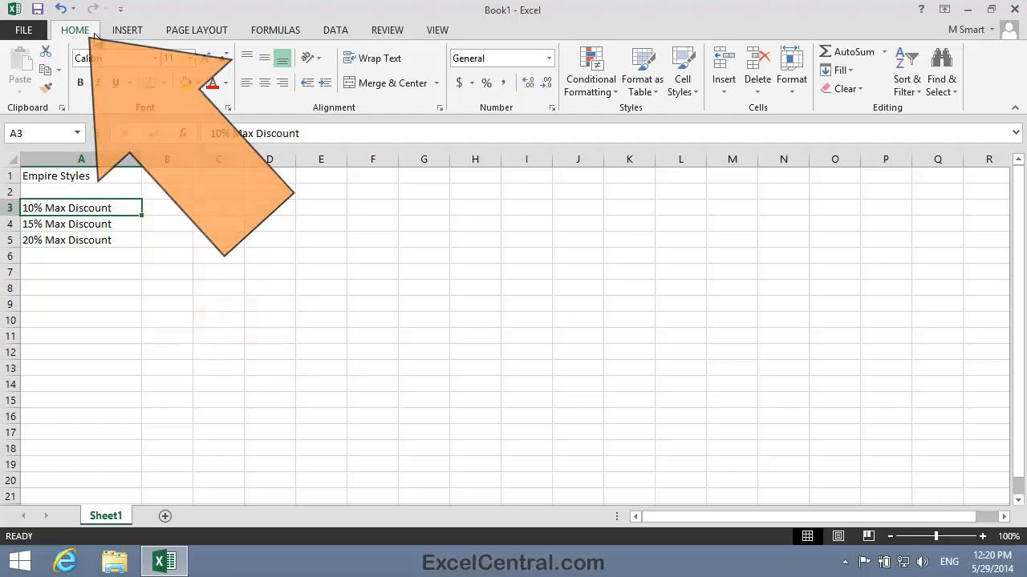
click(198, 83)
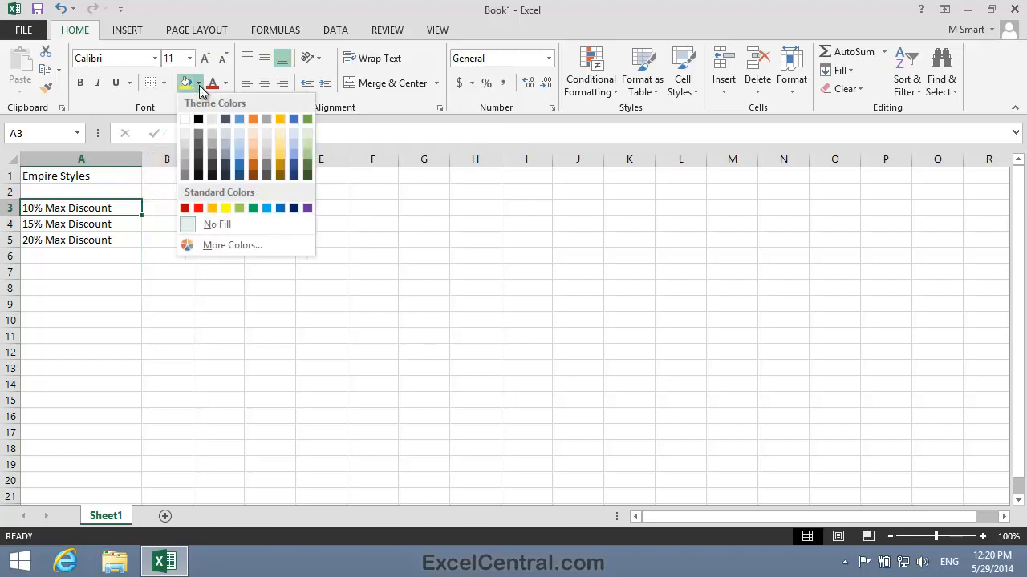
click(240, 150)
Give cell A4 a light green fill colour
click(96, 223)
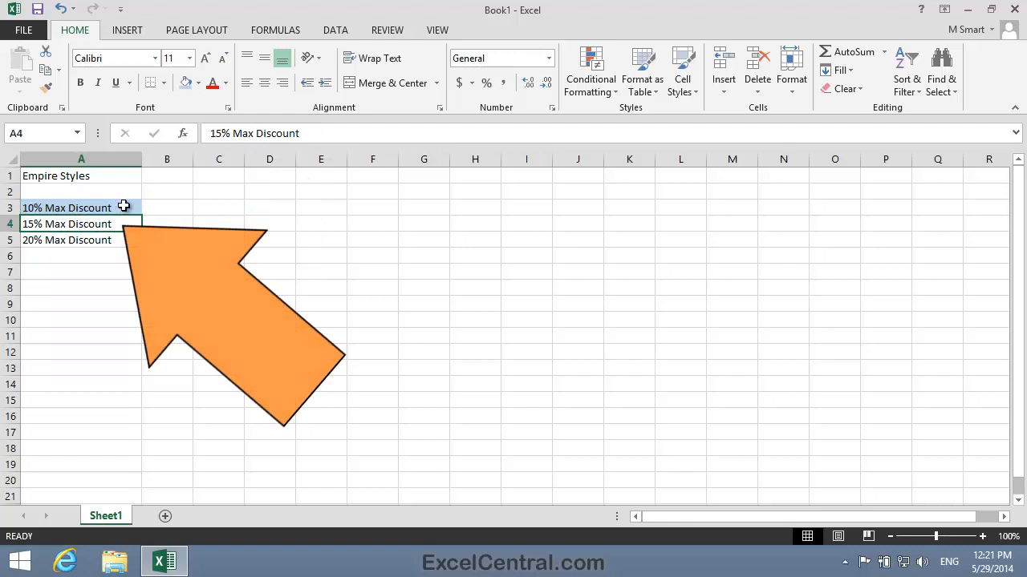
click(199, 83)
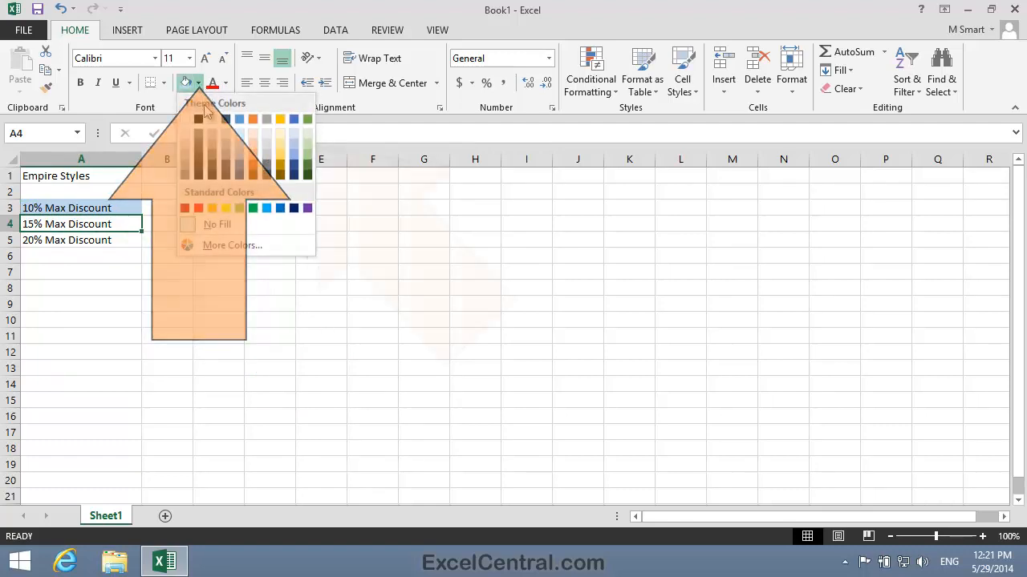
click(307, 147)
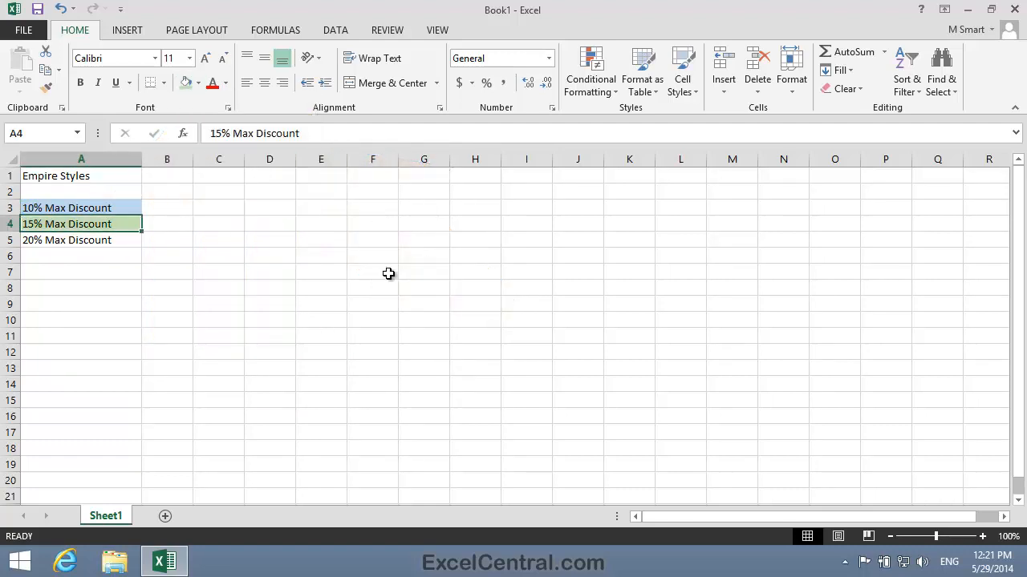
Give cell A5 a light orange fill colour
click(80, 242)
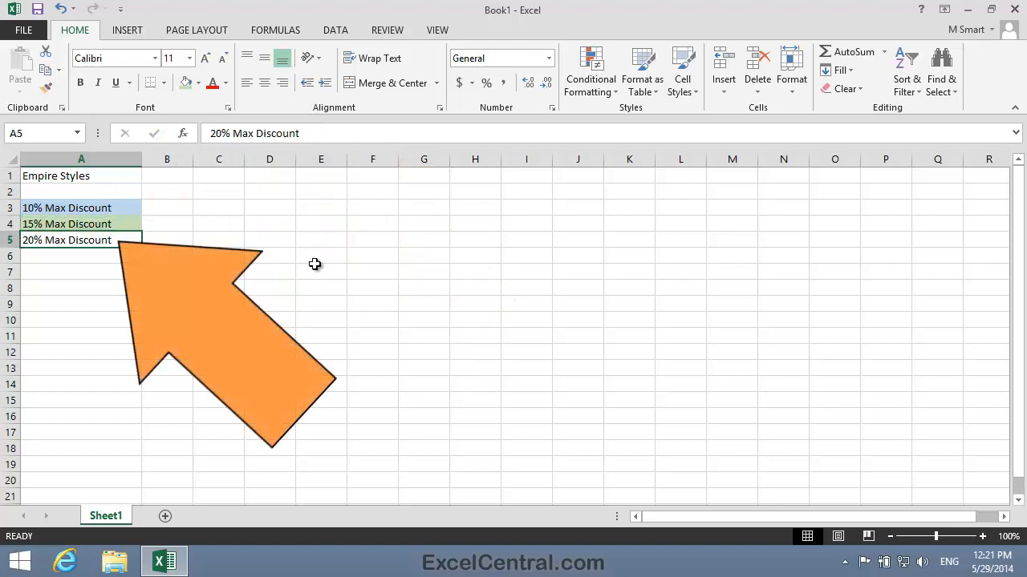
click(198, 83)
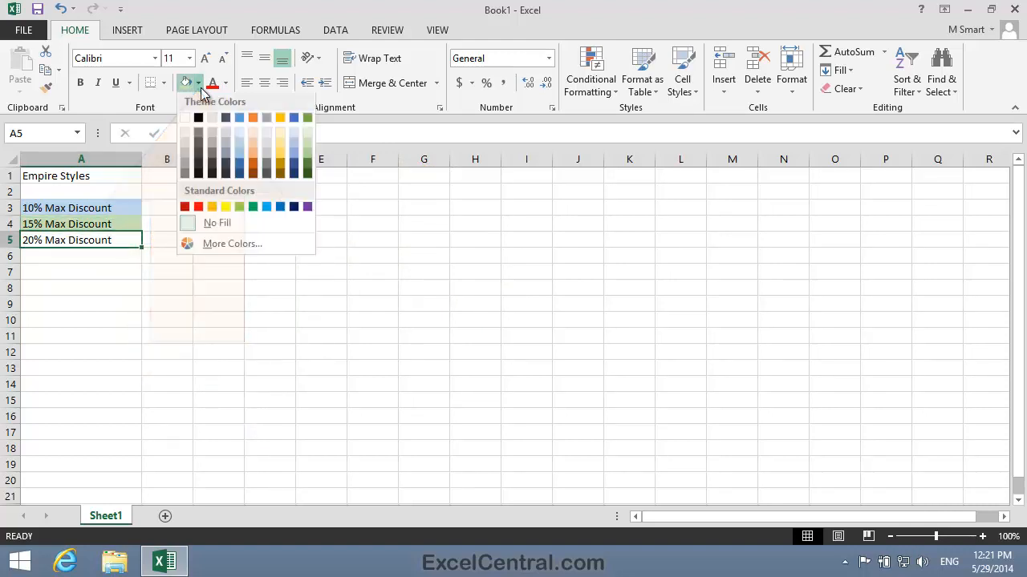
click(258, 145)
click(260, 311)
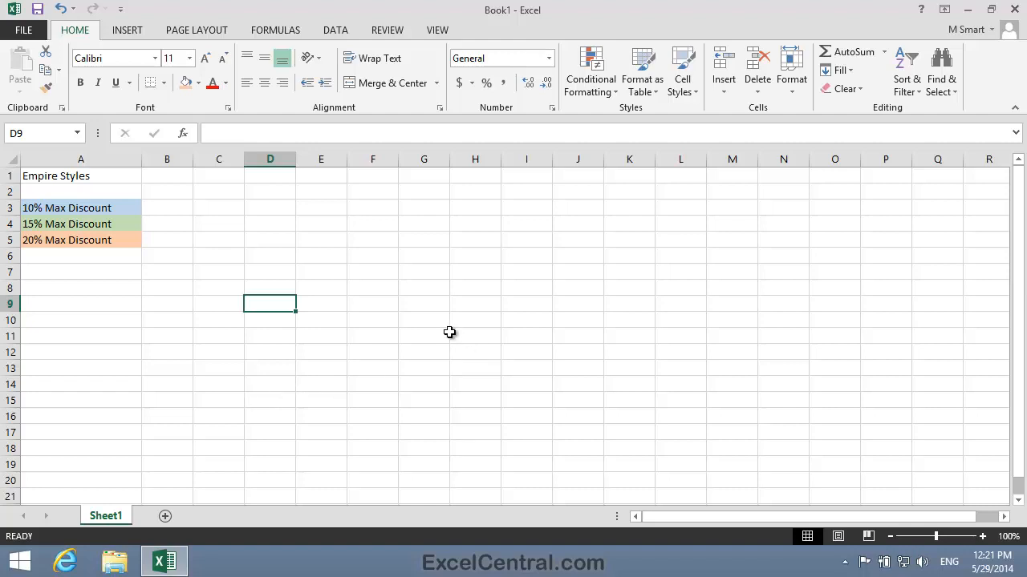
Create a new cell style named "10% Max Discount" based on the formatting of cell A3
click(69, 208)
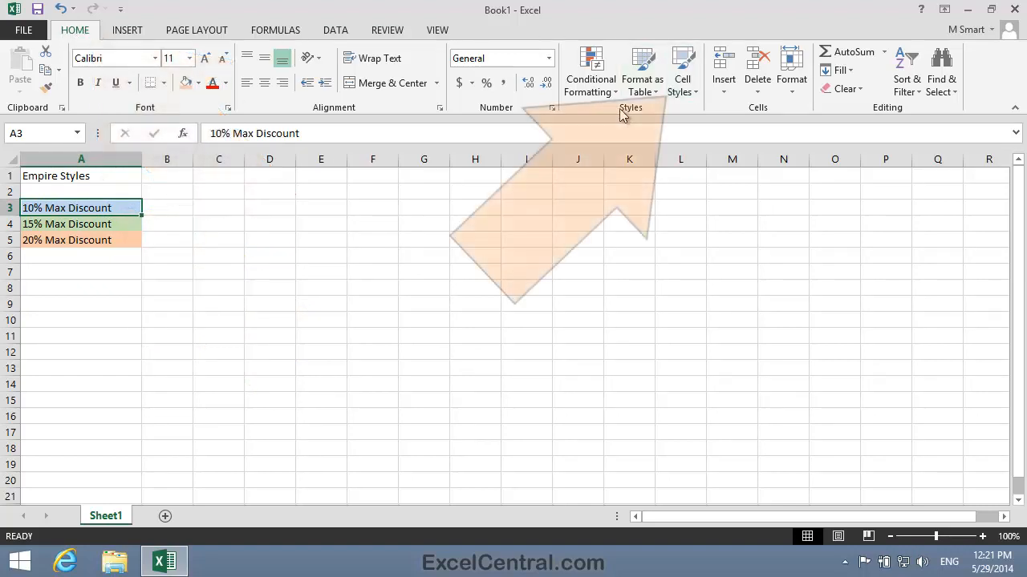
click(687, 85)
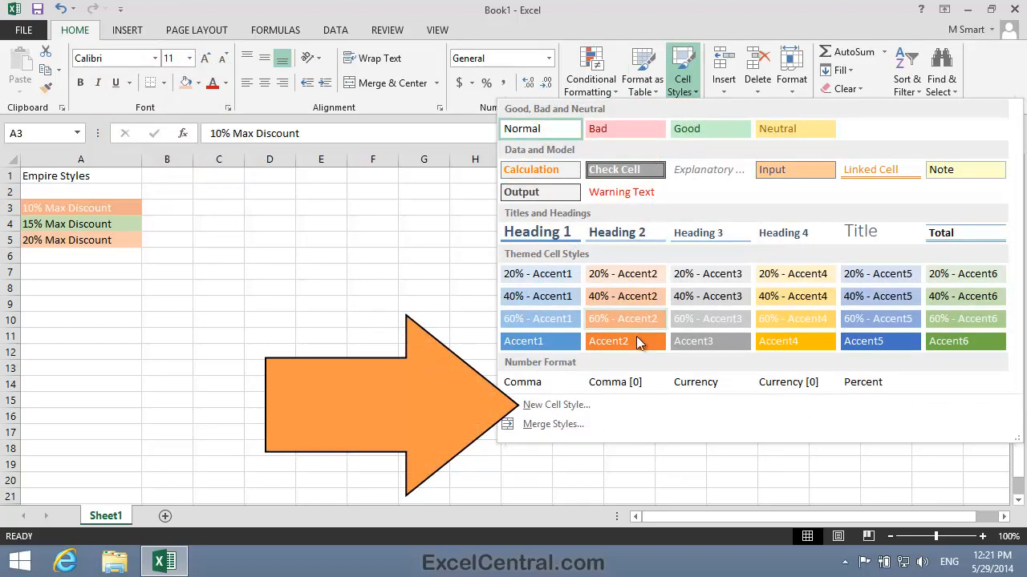
click(556, 406)
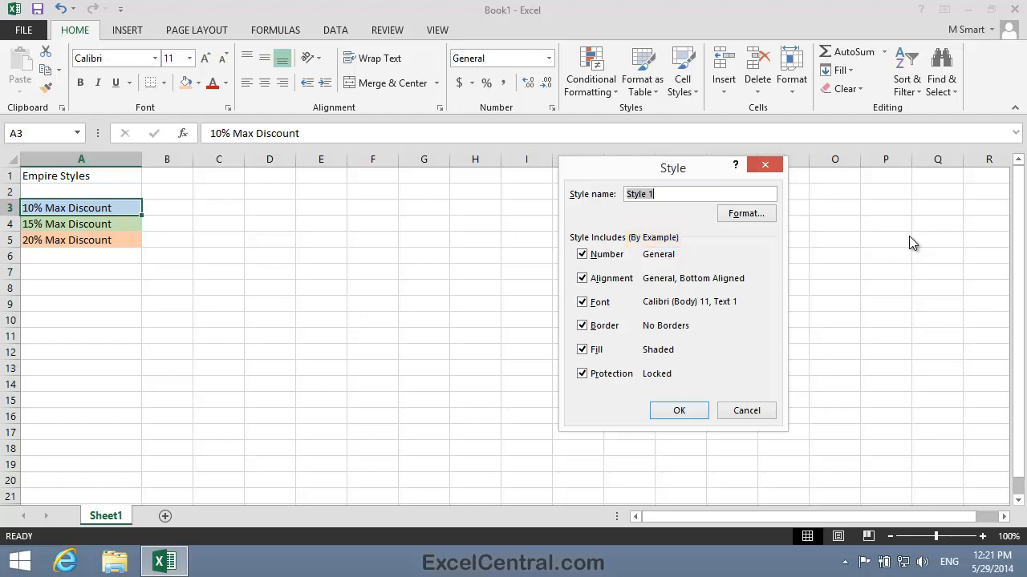
text(1)
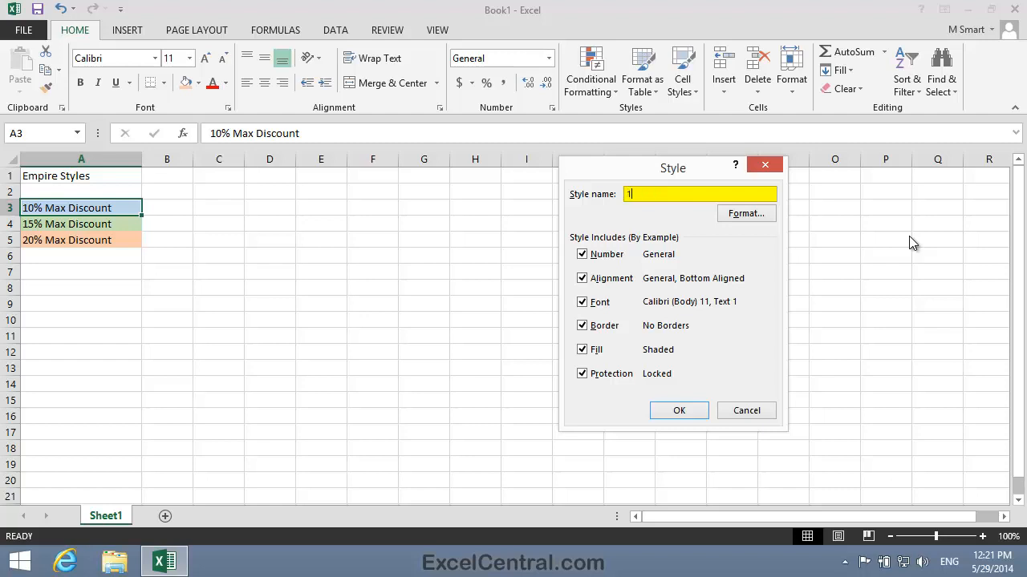
text(0% Max Discount)
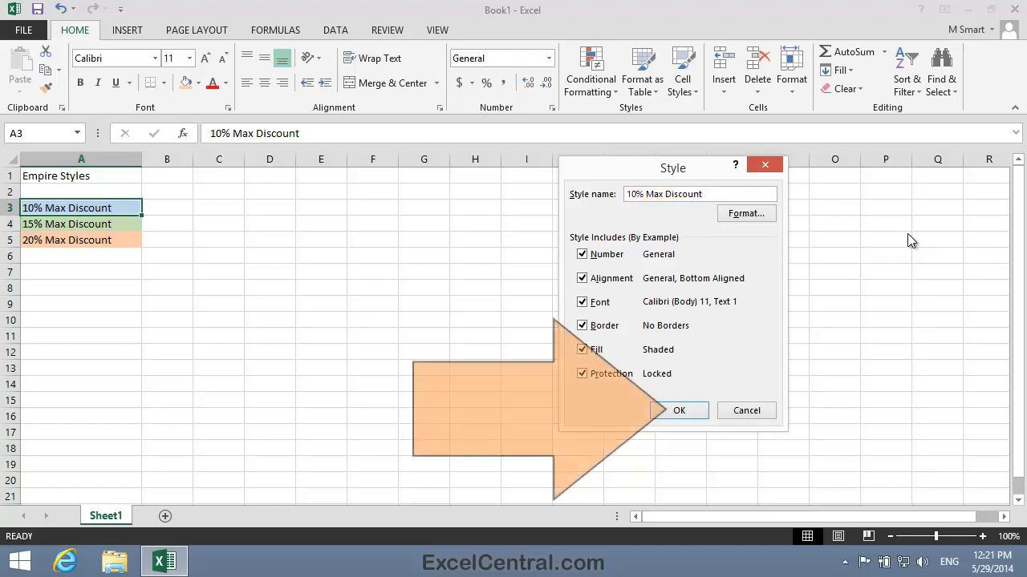
click(689, 409)
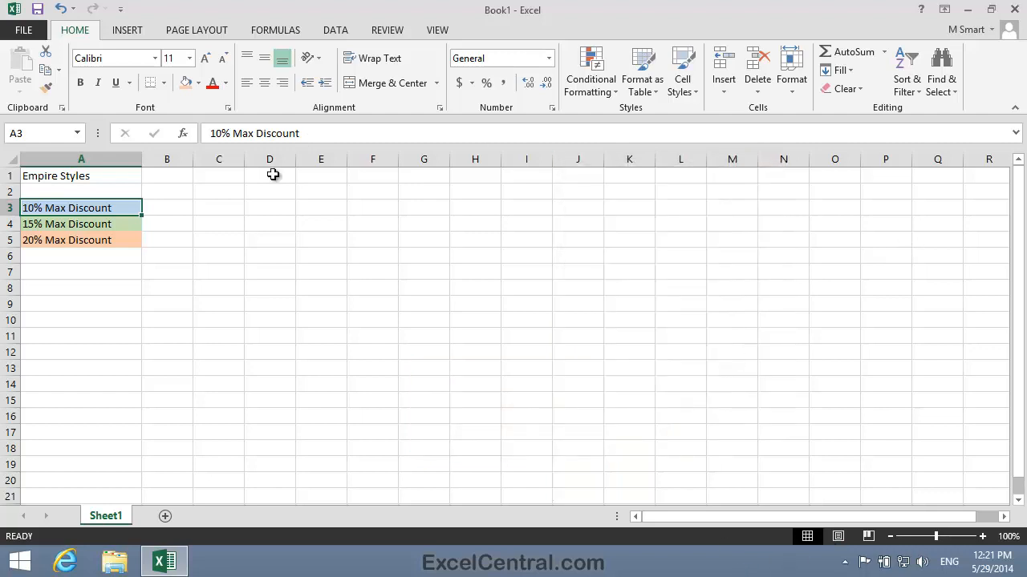
Create a new cell style named "15% Max Discount" based on the formatting of cell A4
click(104, 224)
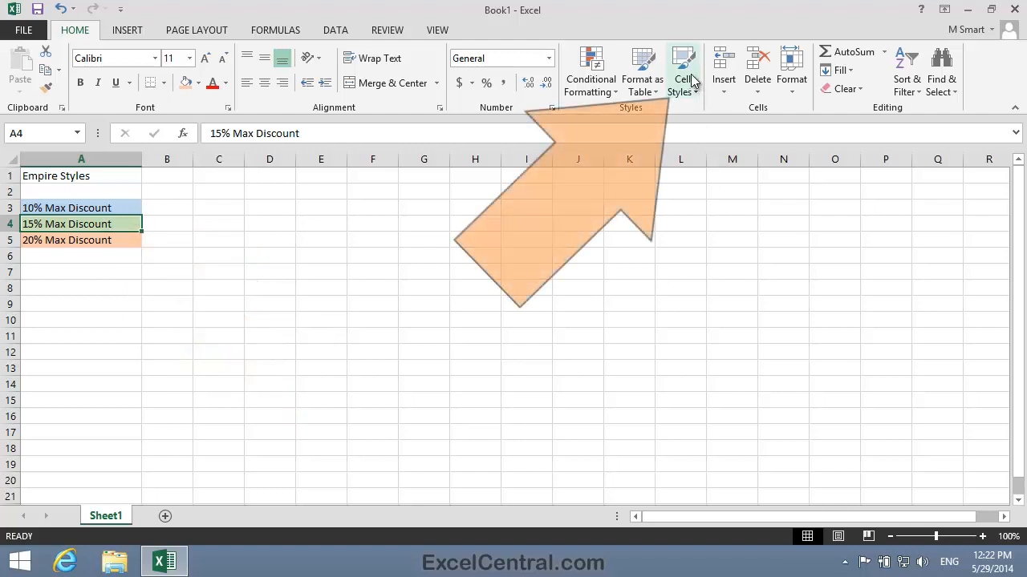
click(690, 77)
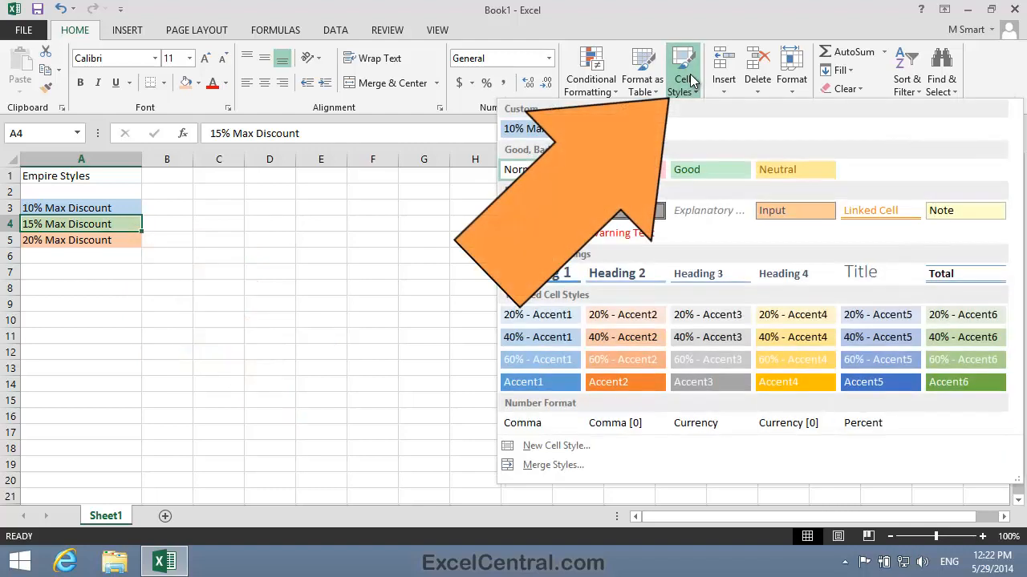
click(582, 446)
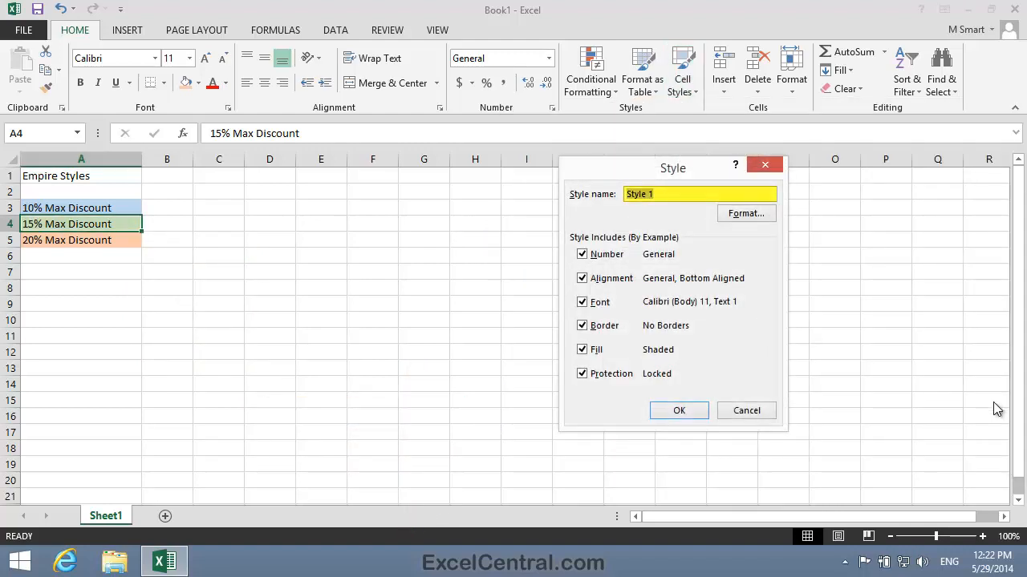
text(15% Max Discount)
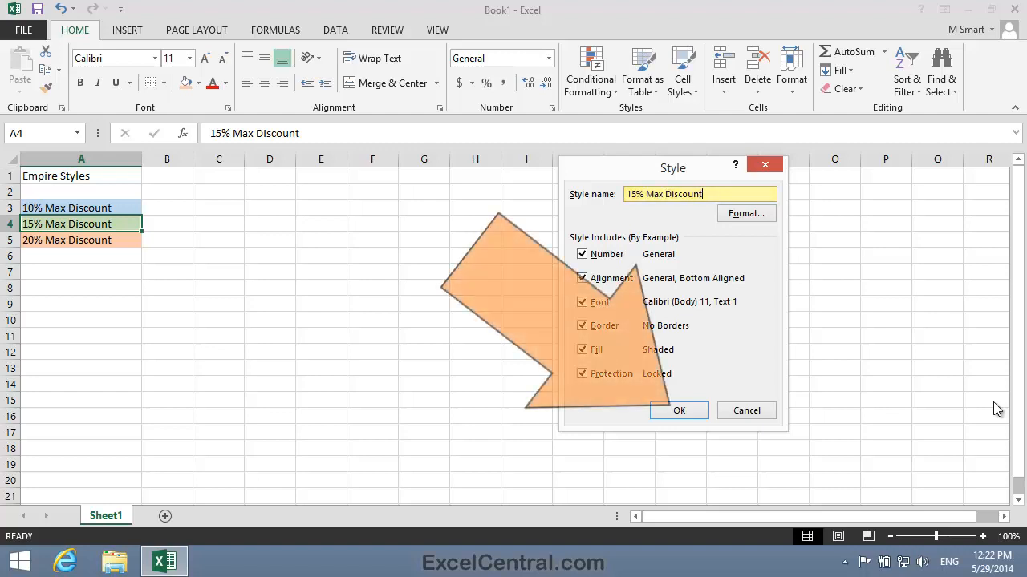
click(706, 410)
Create a new cell style named "20% Max Discount" from cell A5, then review the custom cell styles
click(75, 240)
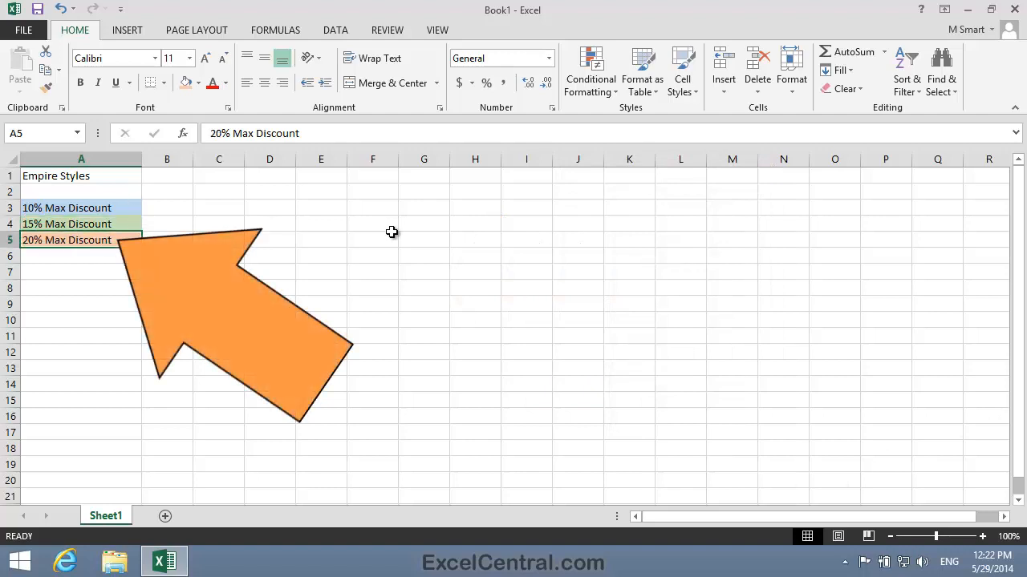
click(682, 80)
click(554, 446)
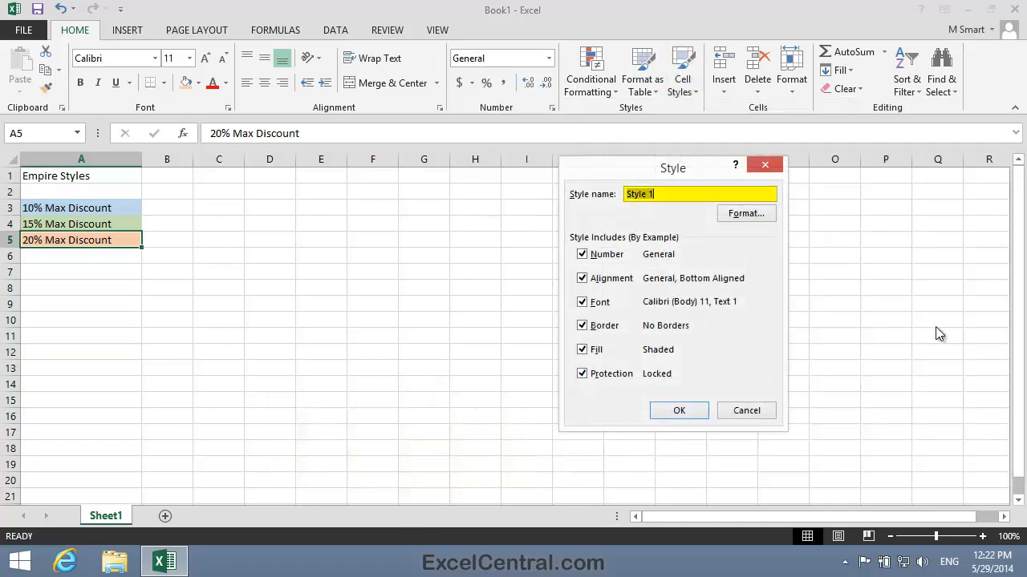
text(20% Max Discount)
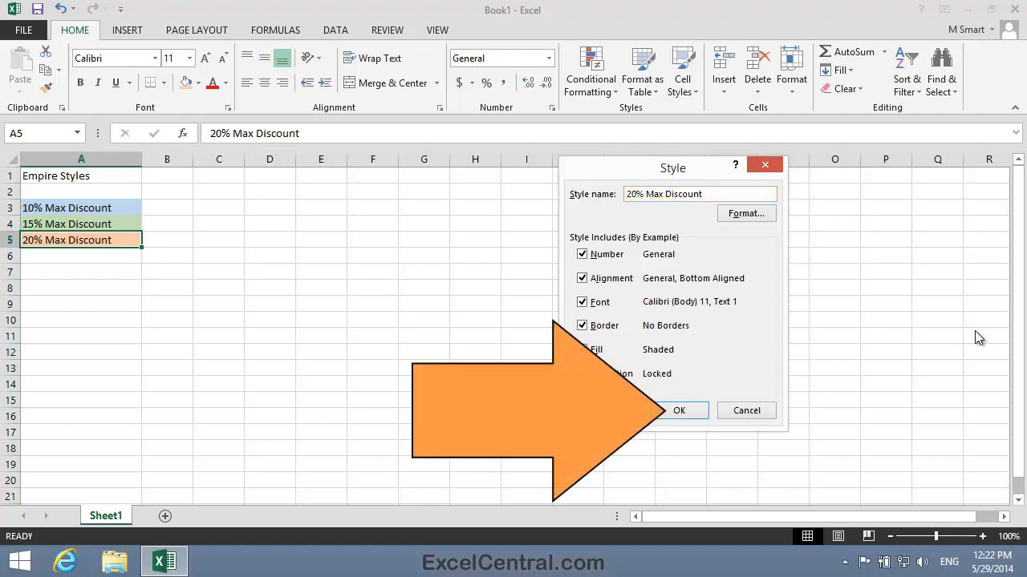
click(679, 410)
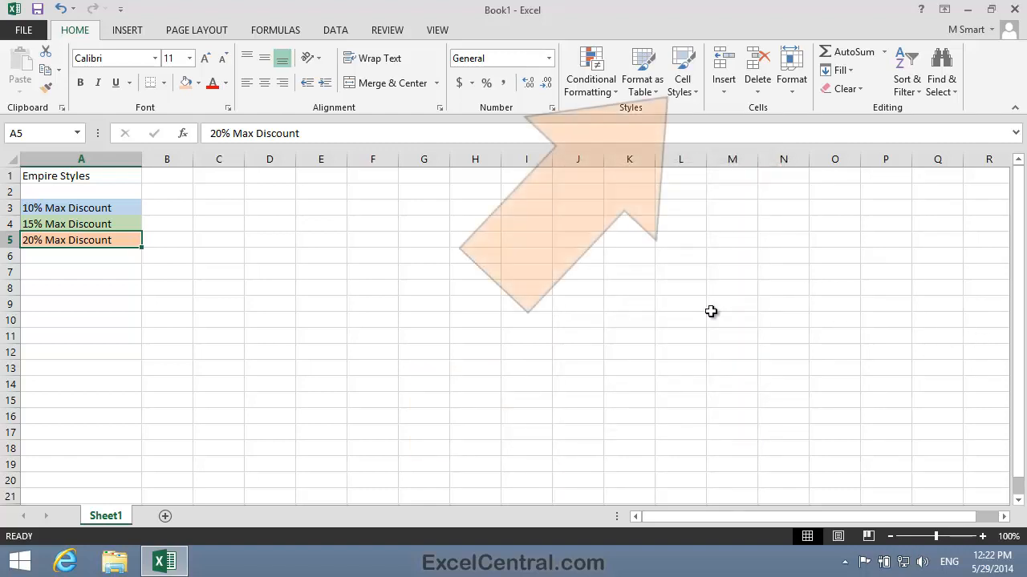
click(685, 77)
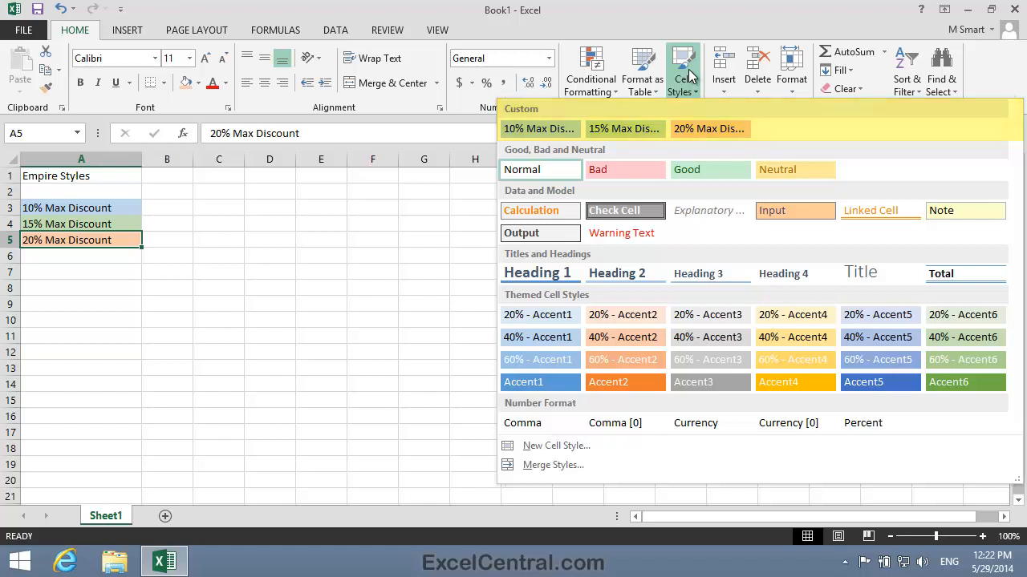
click(335, 221)
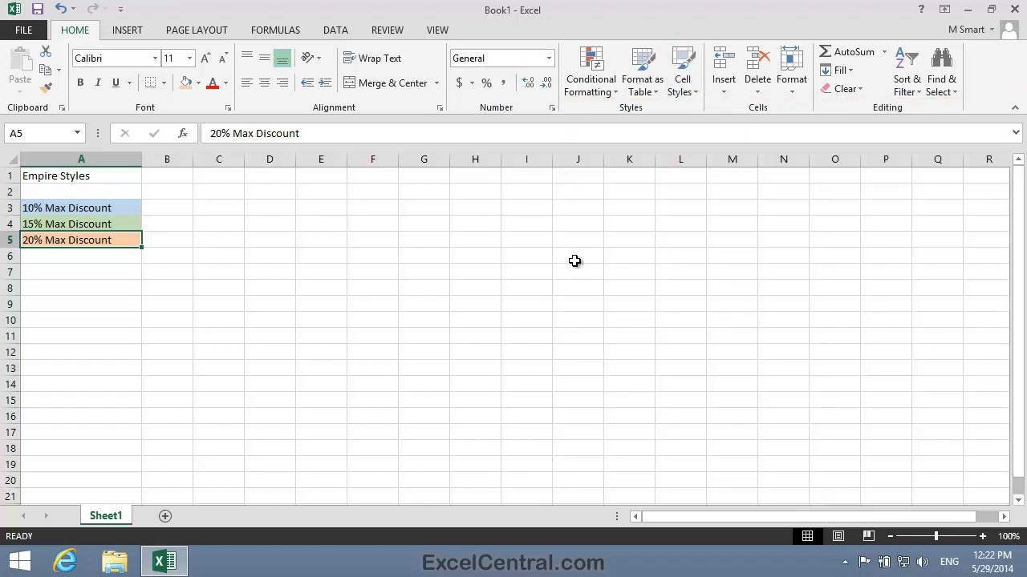
Save the workbook as "Empire Styles" in the Excel 2013 Essential Skills folder
click(24, 30)
click(64, 191)
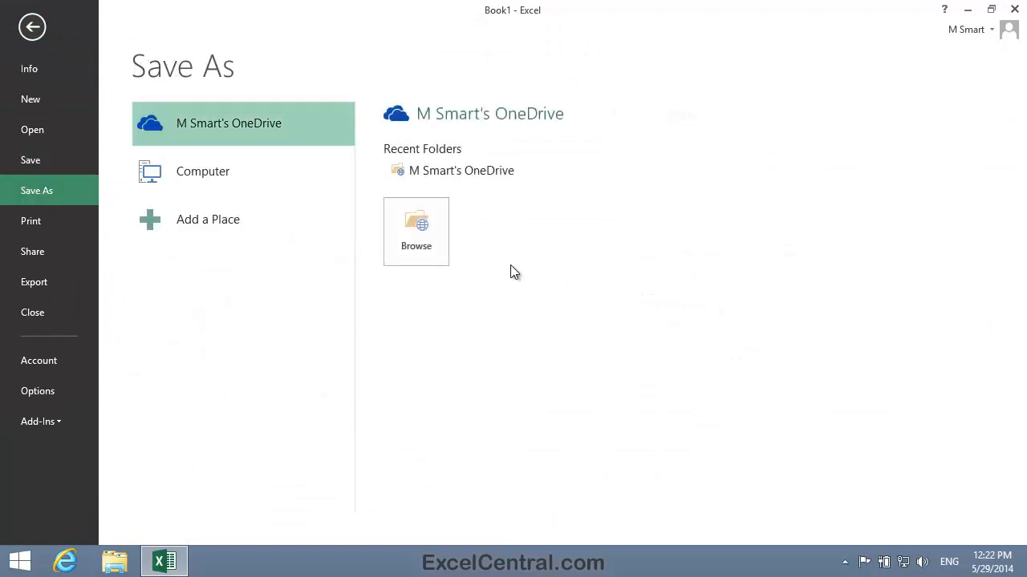
click(208, 171)
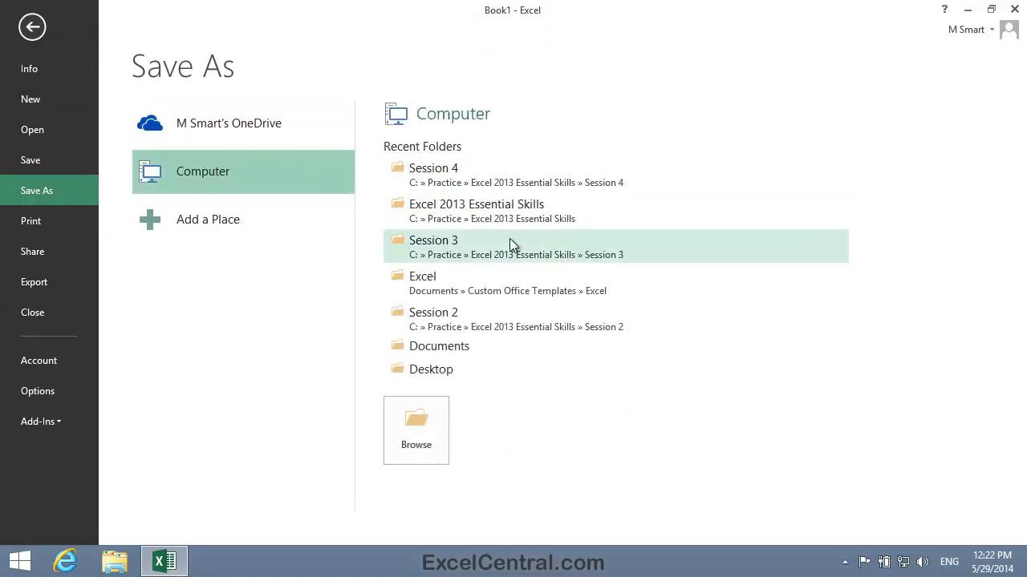
click(507, 213)
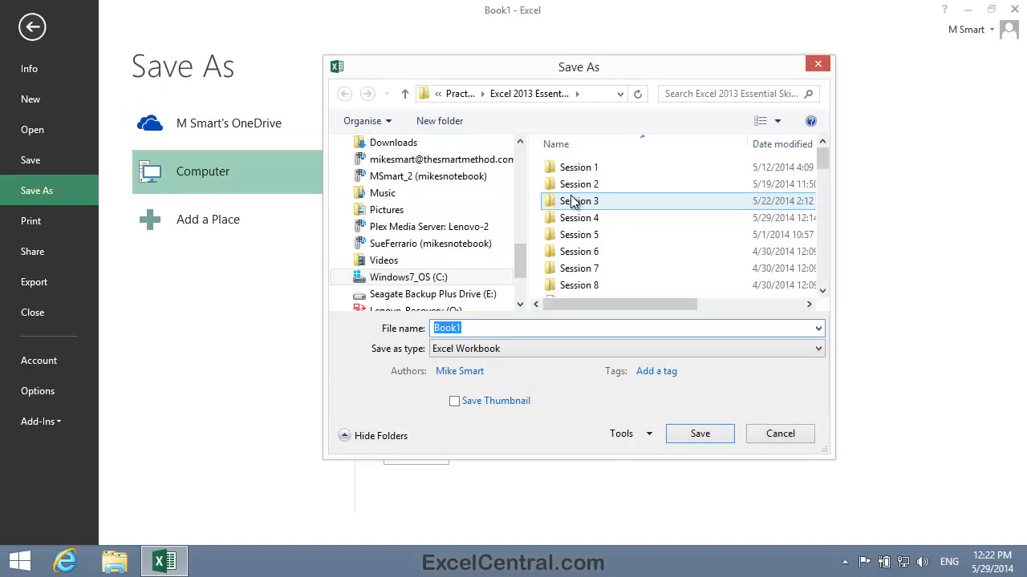
key(BackSpace)
text(Empire)
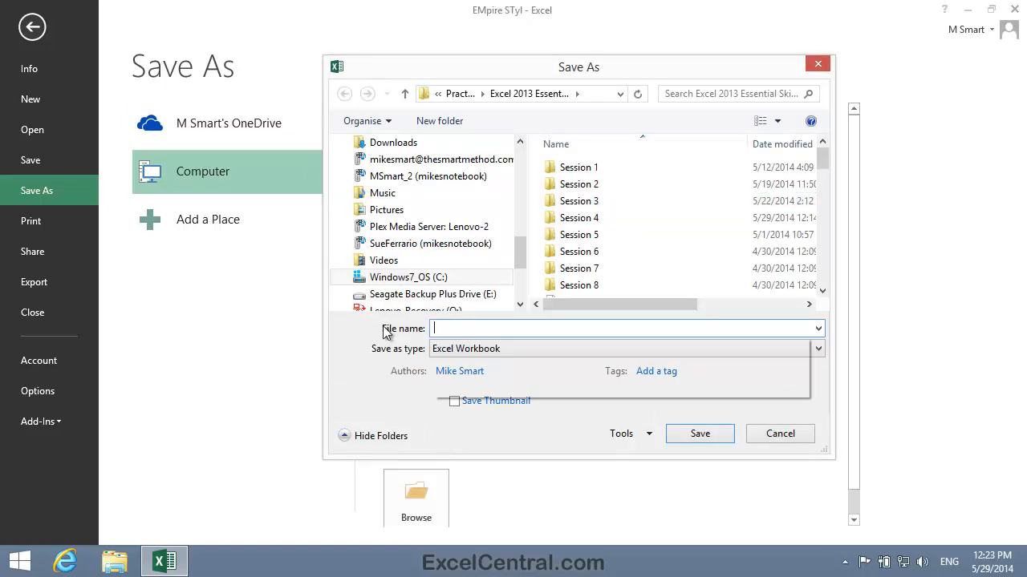
text( Sty)
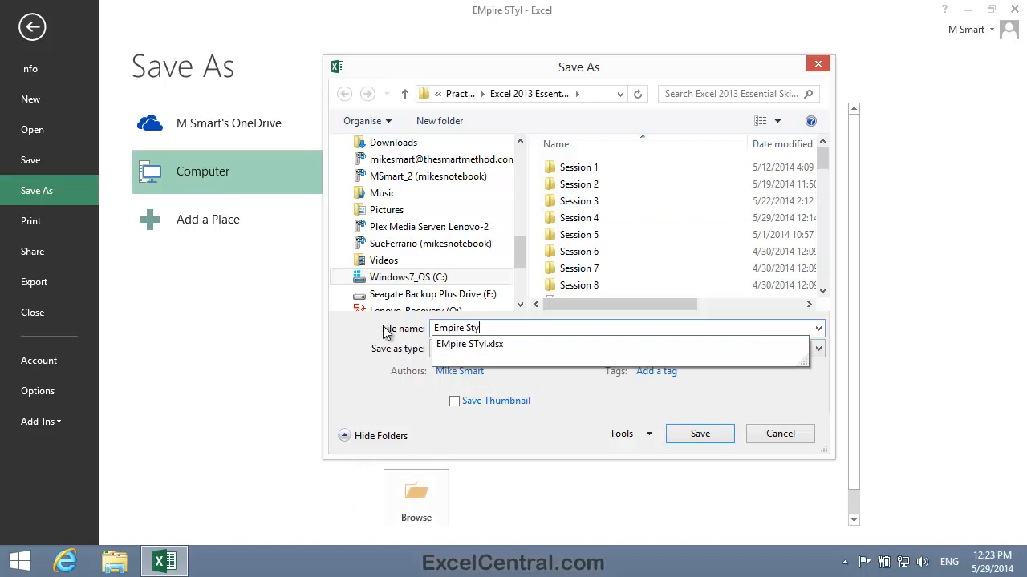
text(les)
click(678, 433)
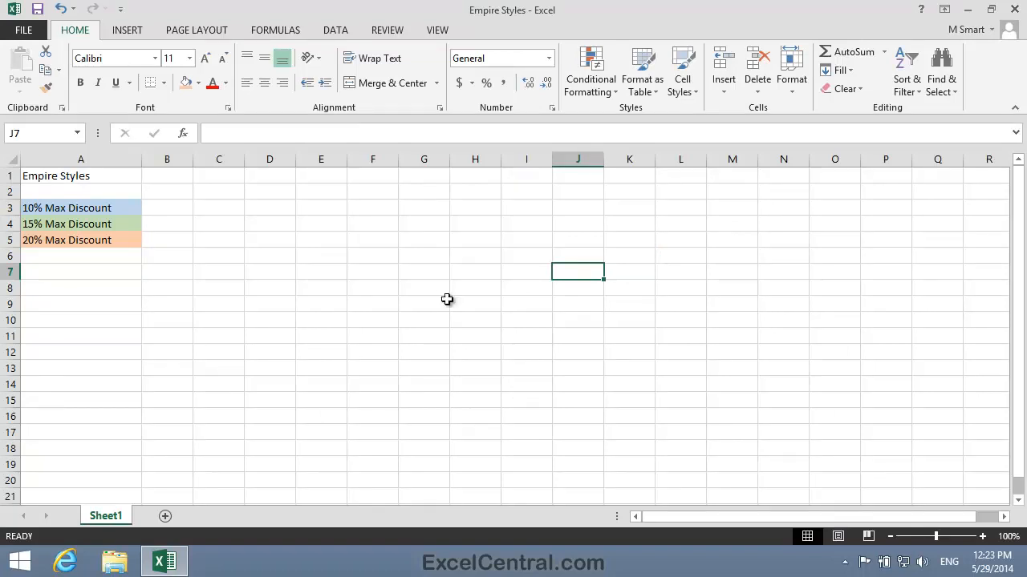
Open the recent workbook "Empire Car Sales Stock List-1"
click(36, 31)
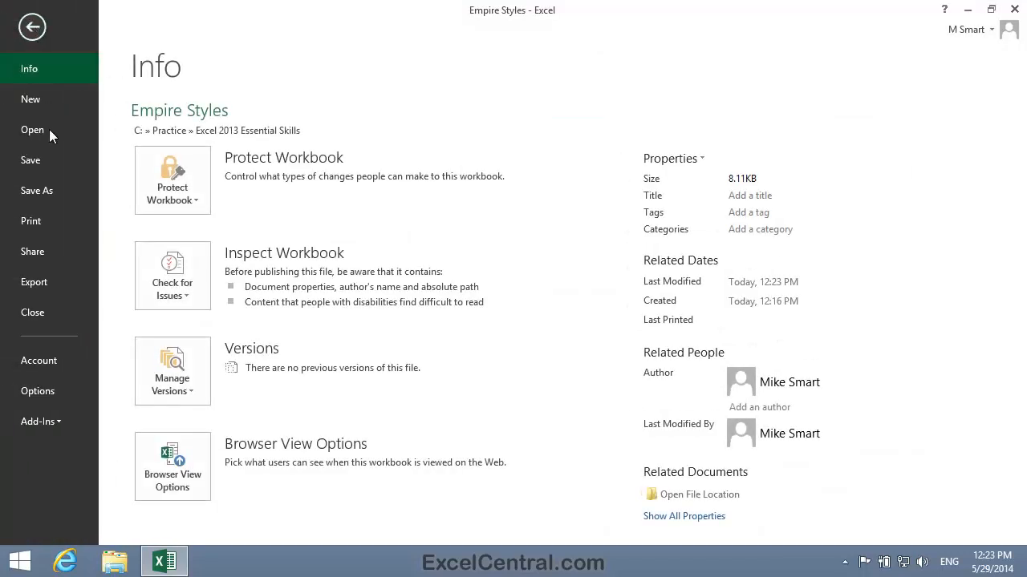
click(40, 128)
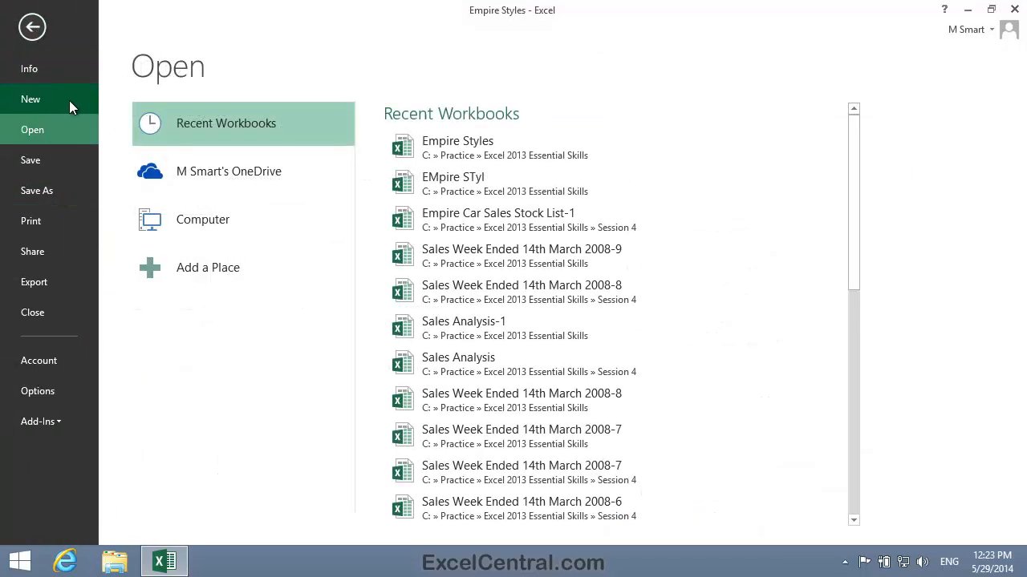
click(543, 222)
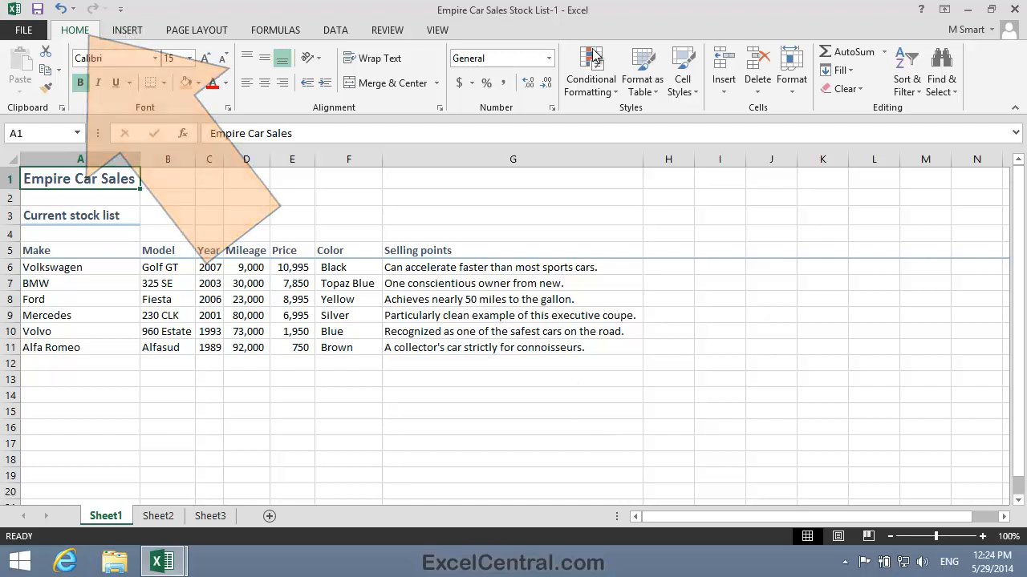
Merge the cell styles from Empire Styles.xlsx into this workbook, merging same-named styles, and check the custom styles
click(686, 73)
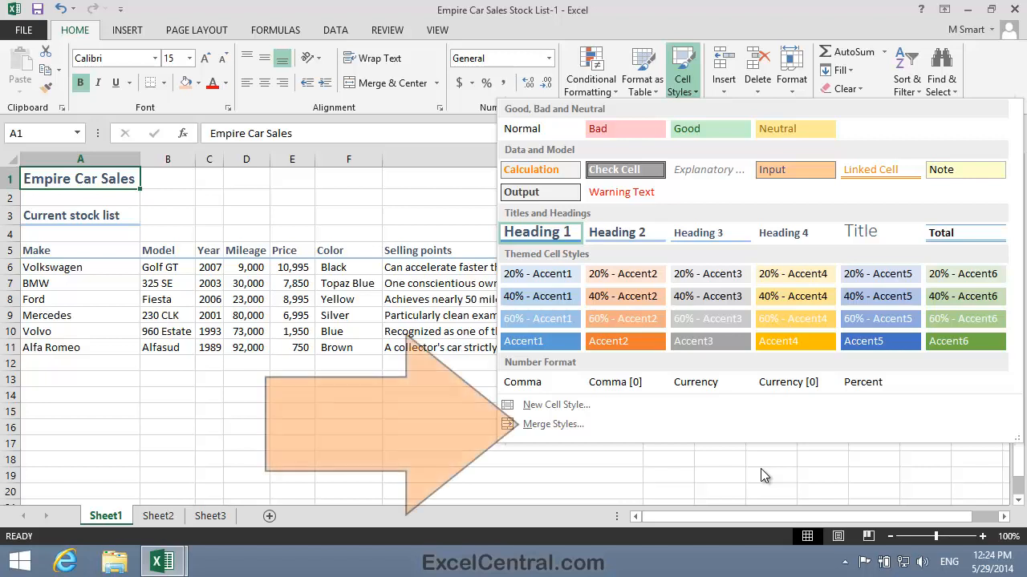
click(560, 424)
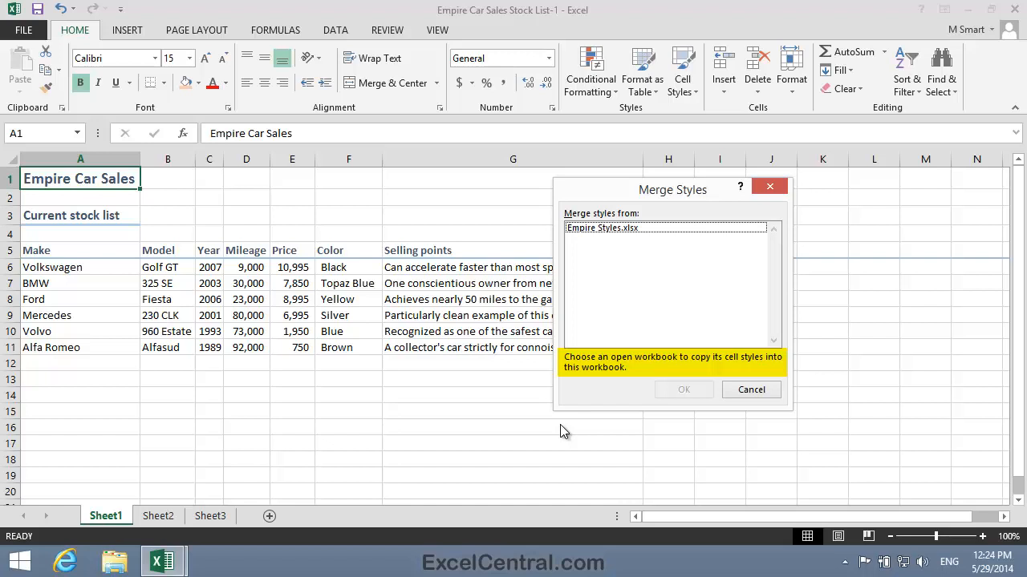
click(636, 231)
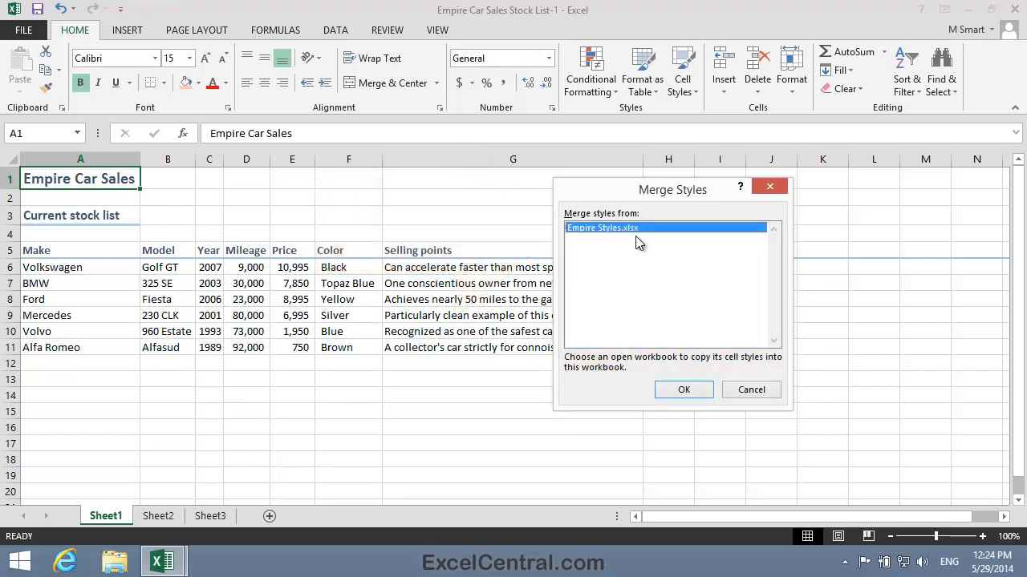
click(682, 391)
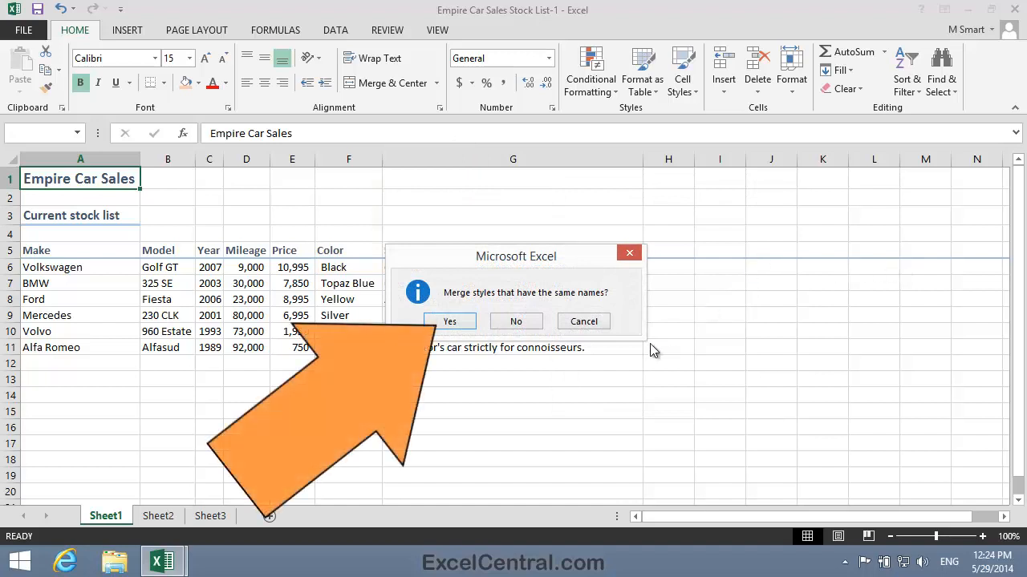
click(457, 322)
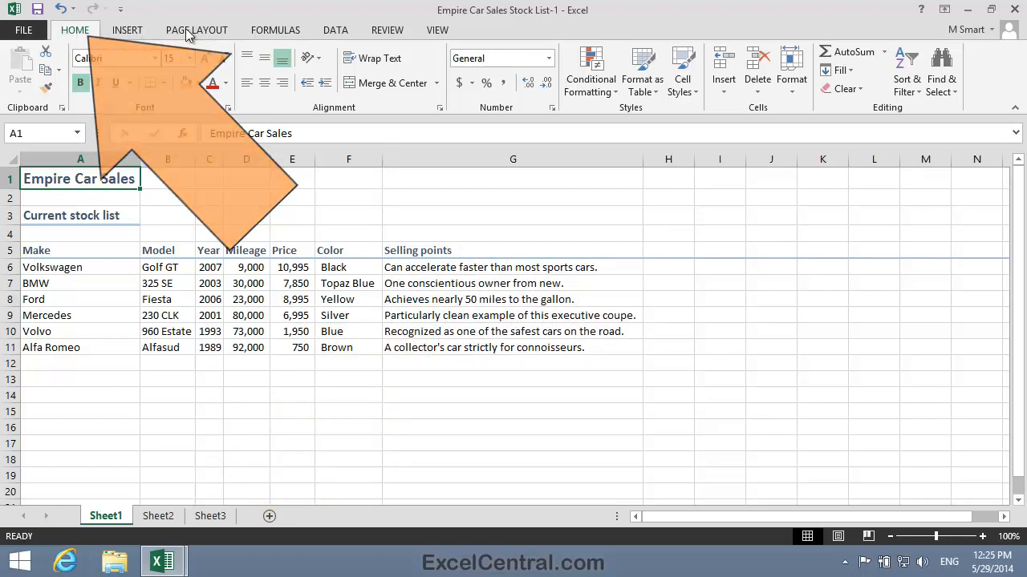
click(690, 75)
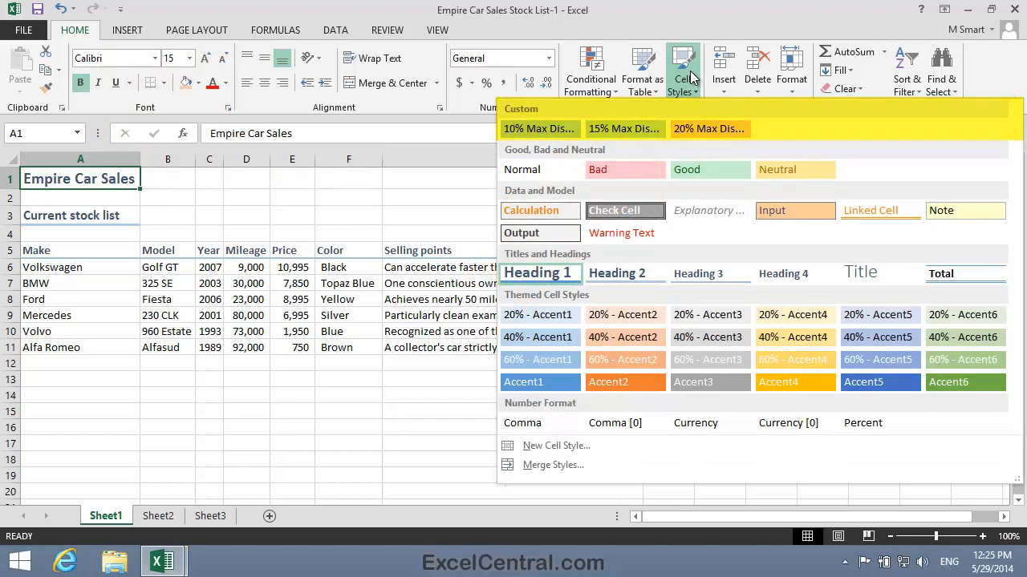
click(366, 197)
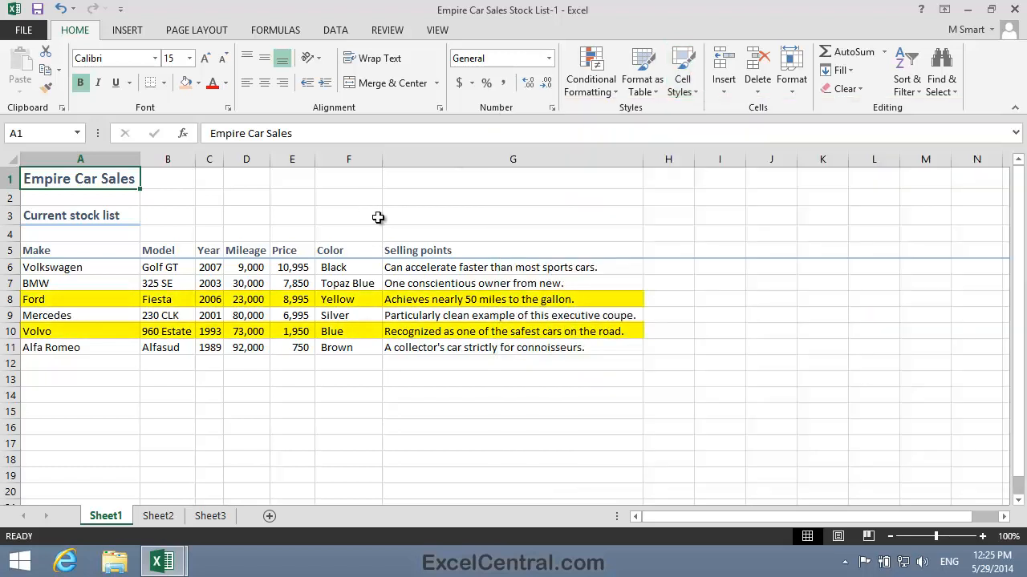
Apply the 10% Max Discount style to the Ford and Volvo rows, A8:G8 and A10:G10
click(84, 300)
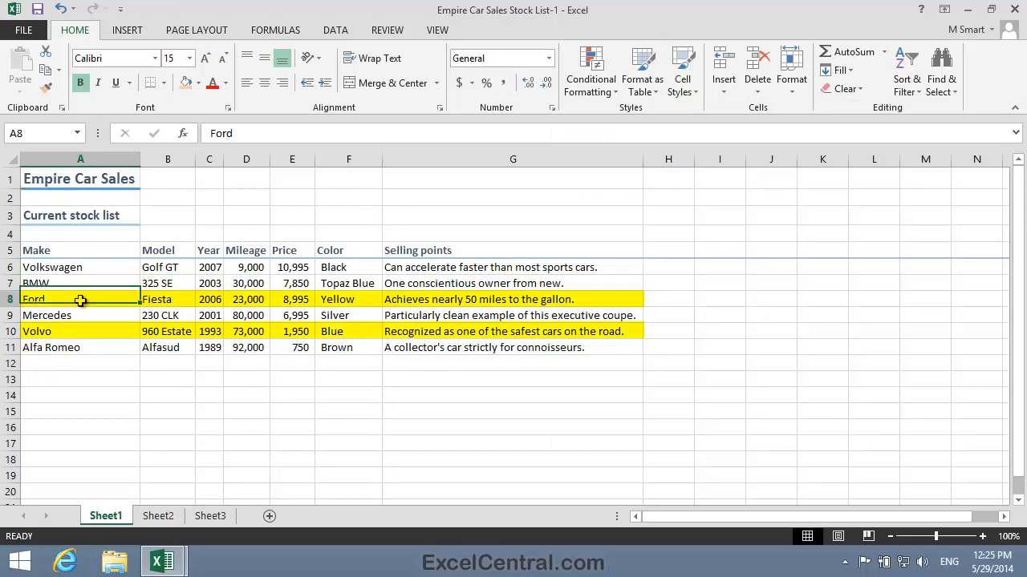
drag(90, 302, 419, 304)
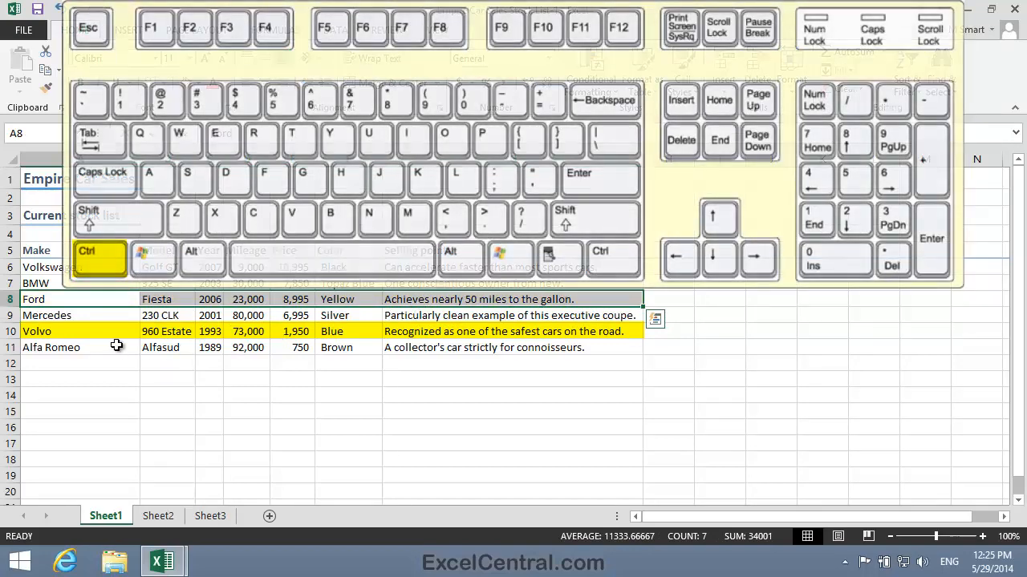
drag(55, 332, 408, 338)
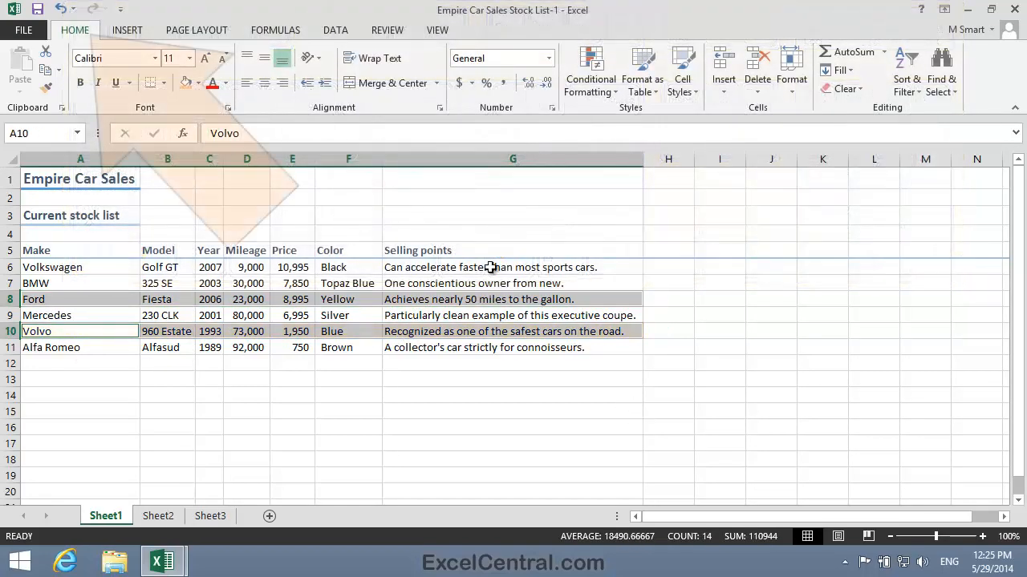
click(693, 74)
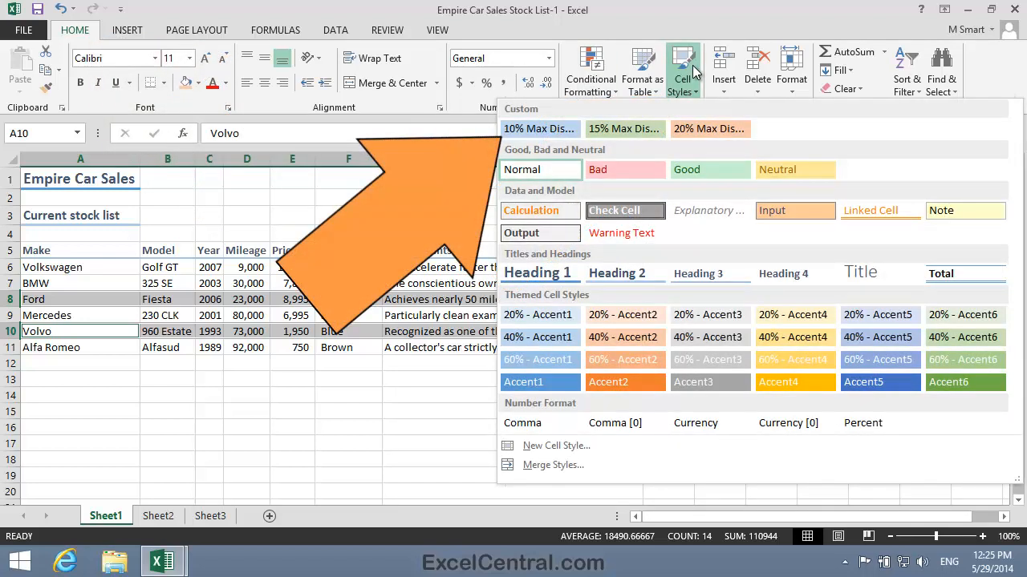
click(542, 128)
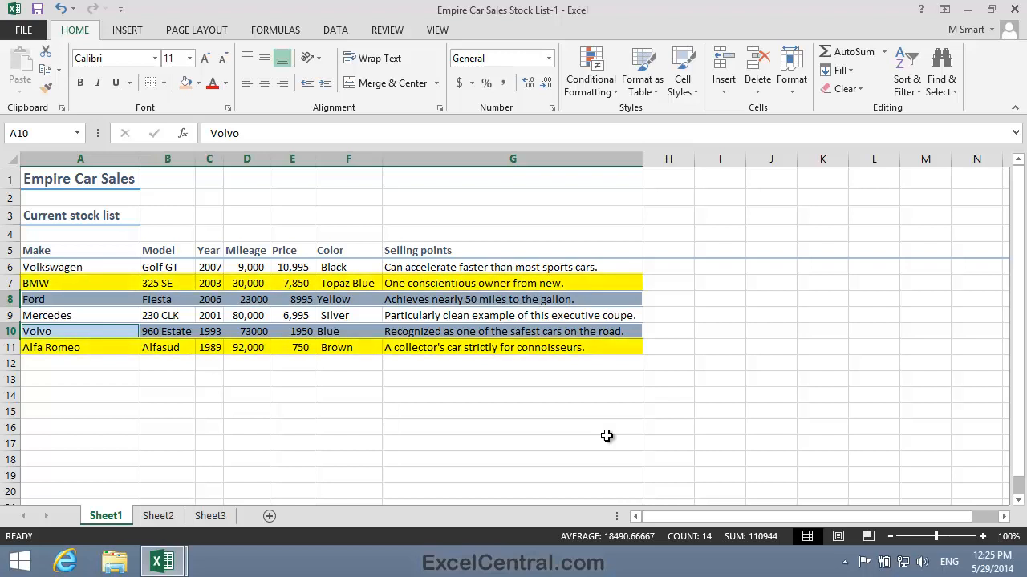
Apply the 15% Max Discount style to the BMW and Alfa Romeo rows, A7:G7 and A11:G11
click(83, 284)
drag(181, 283, 410, 286)
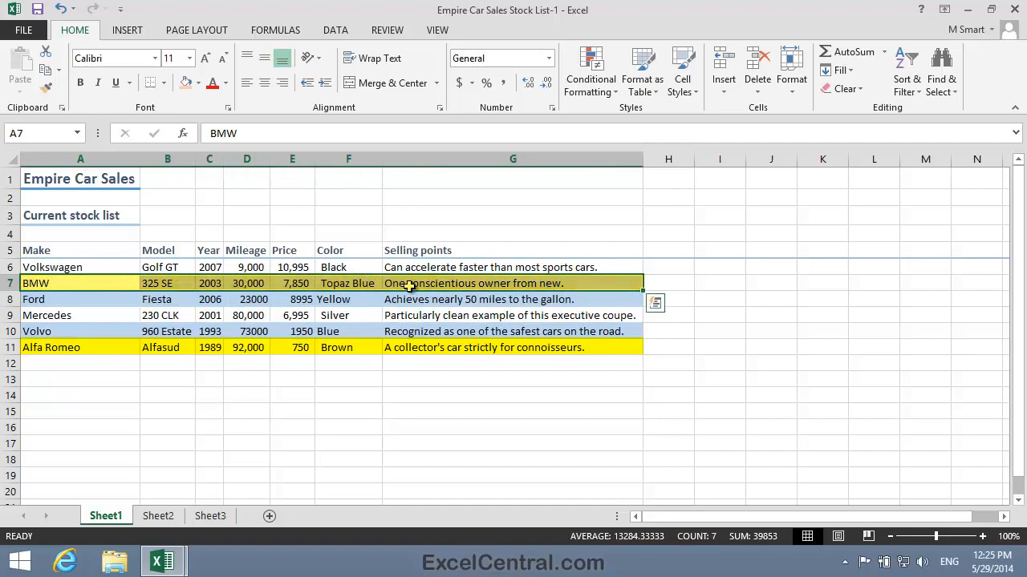
ctrl+click(64, 347)
drag(64, 347, 412, 351)
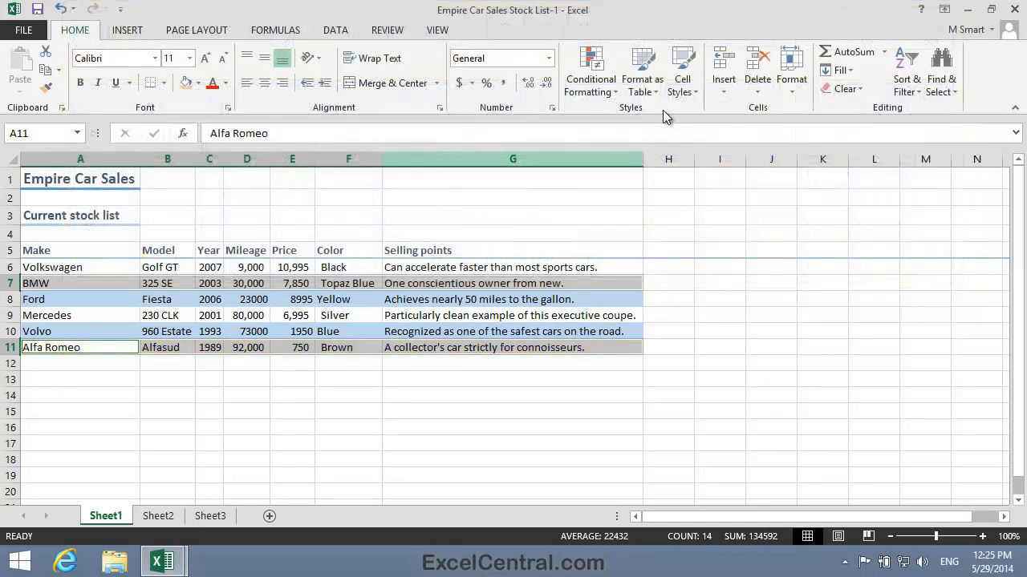
click(682, 78)
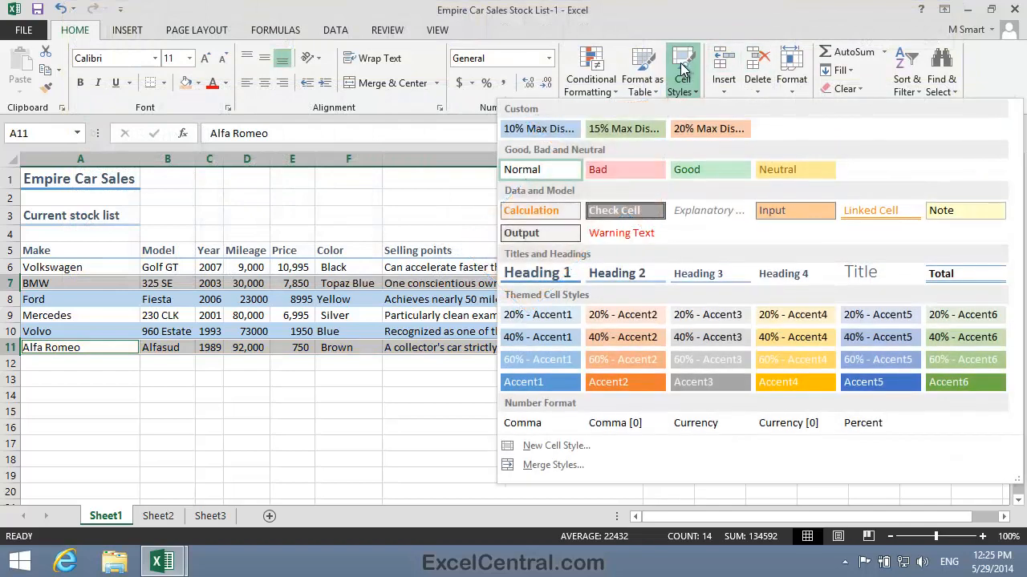
click(625, 128)
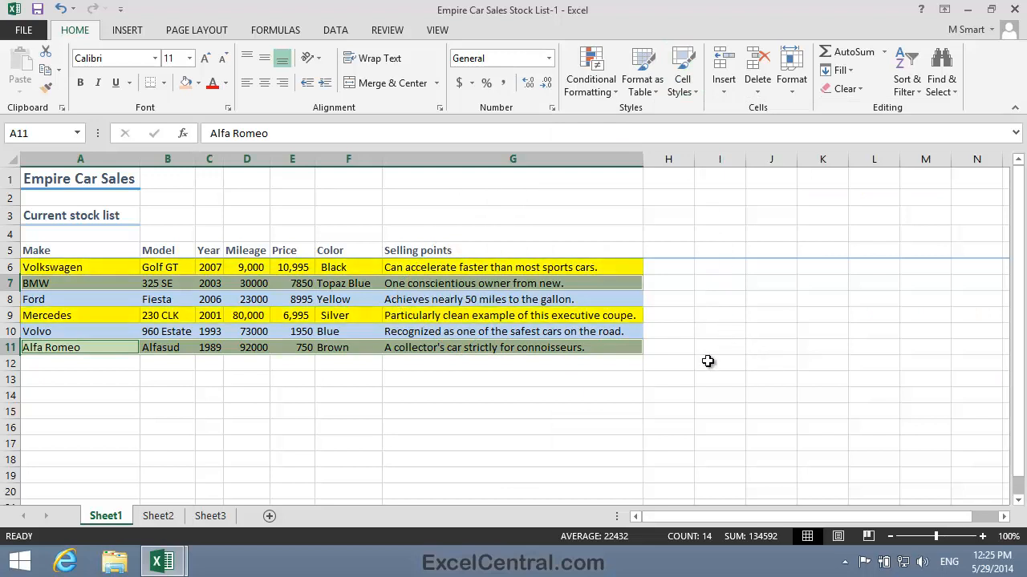
Apply the 20% Max Discount style to the Volkswagen and Mercedes rows, A6:G6 and A9:G9
drag(104, 267, 392, 263)
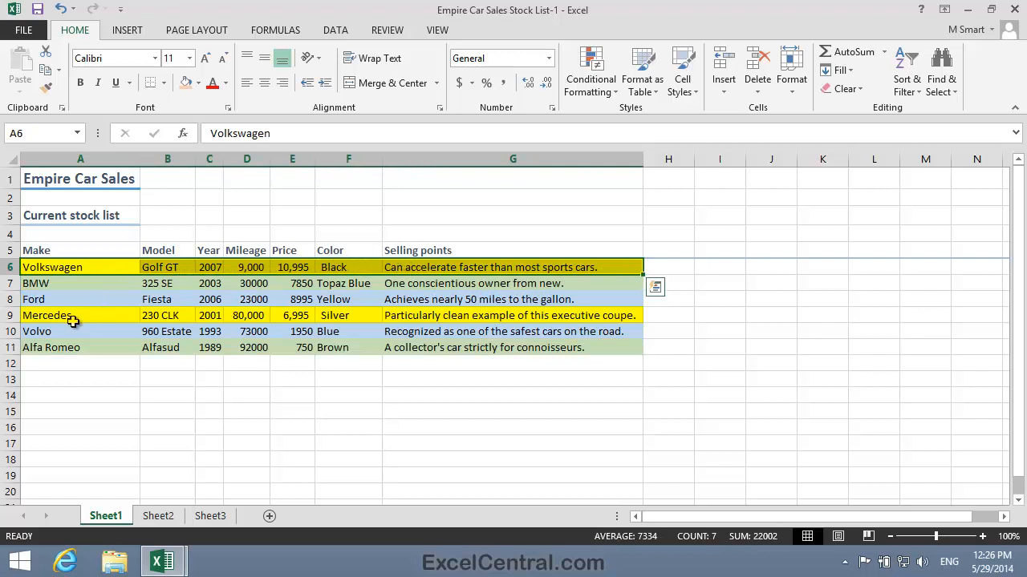
ctrl+click(114, 315)
drag(115, 315, 447, 315)
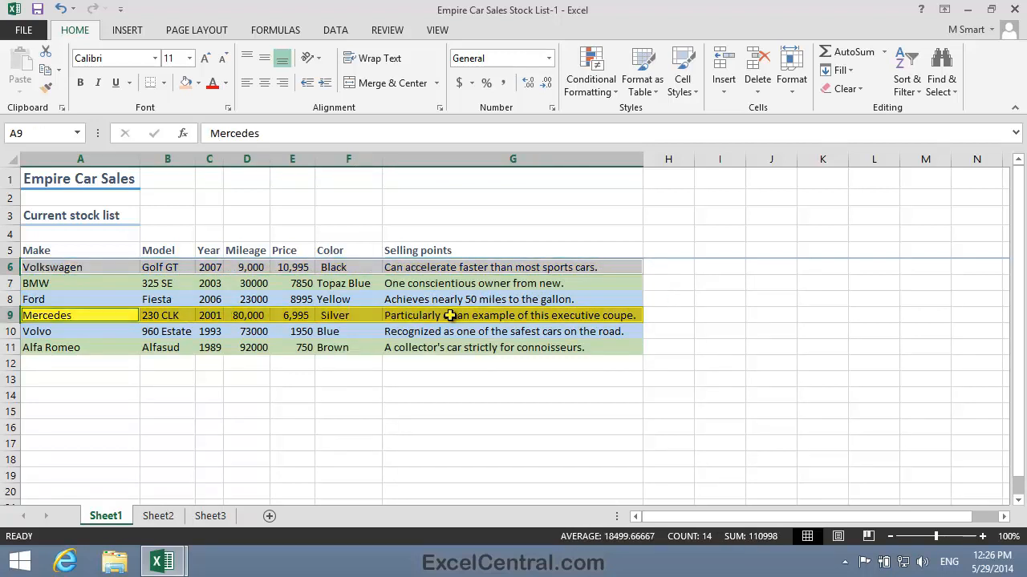
click(683, 73)
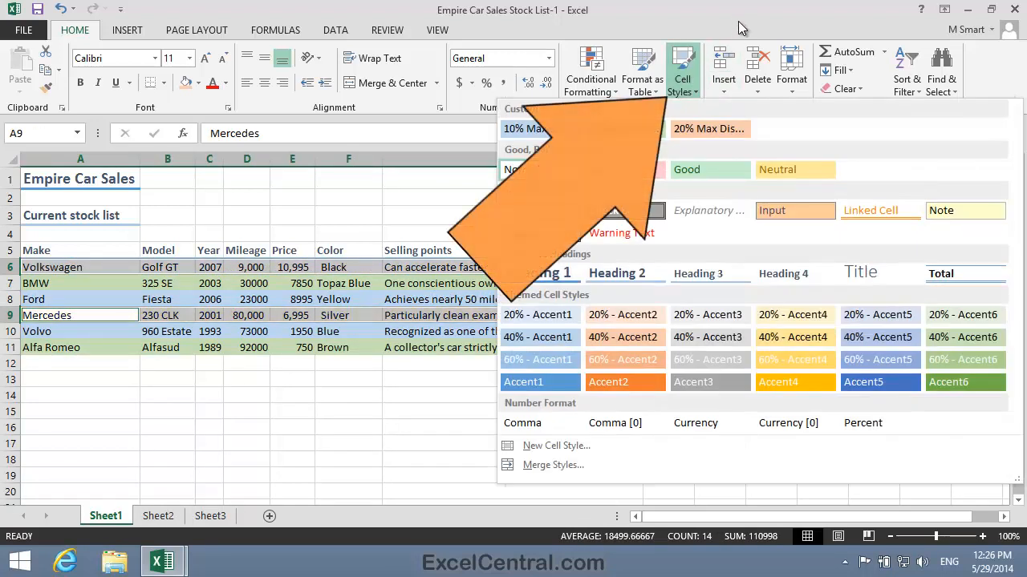
click(713, 130)
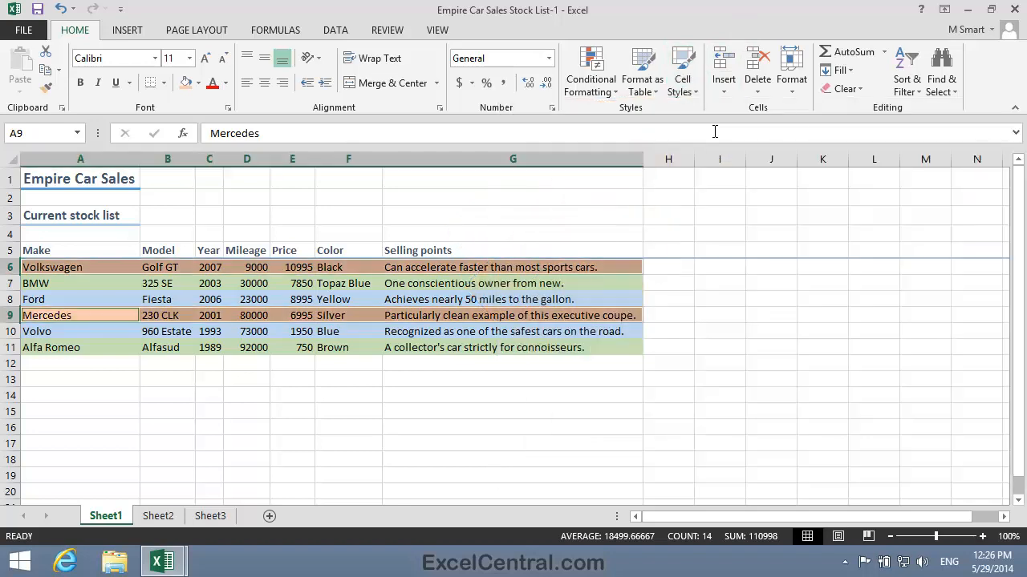
Save the workbook as "Empire Car Sales Stock List-2" in the Excel 2013 Essential Skills folder
click(610, 412)
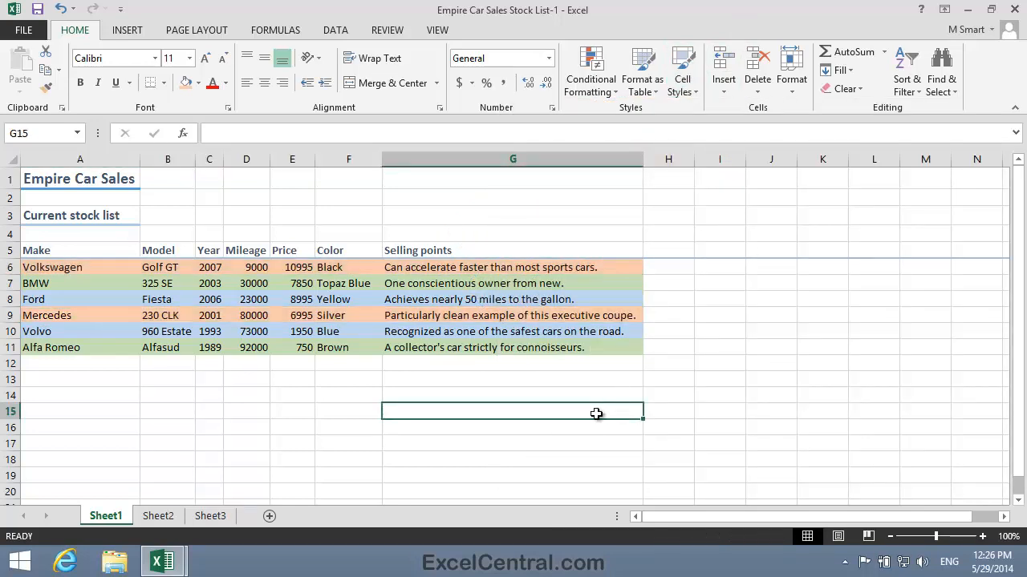
click(80, 178)
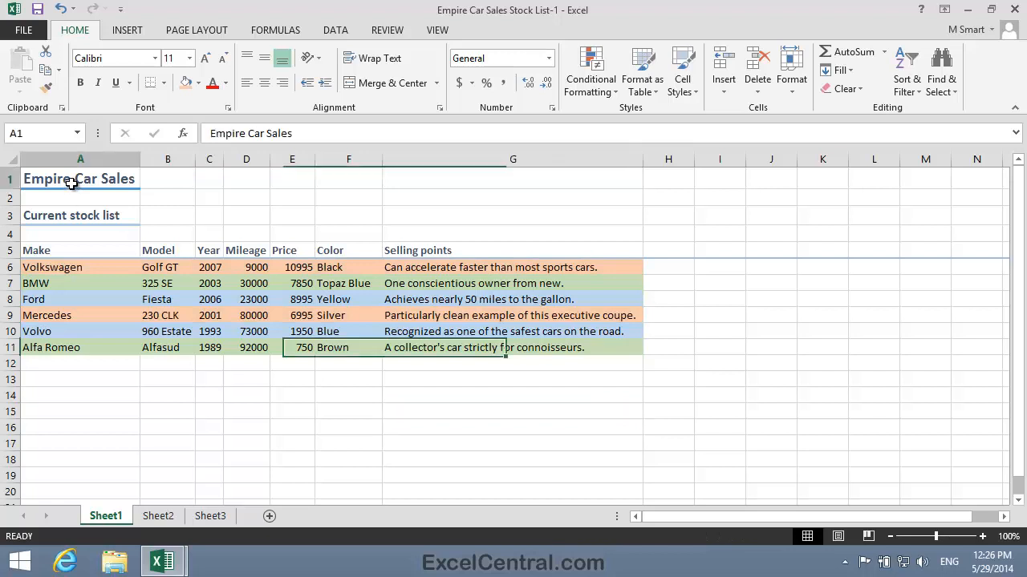
click(35, 31)
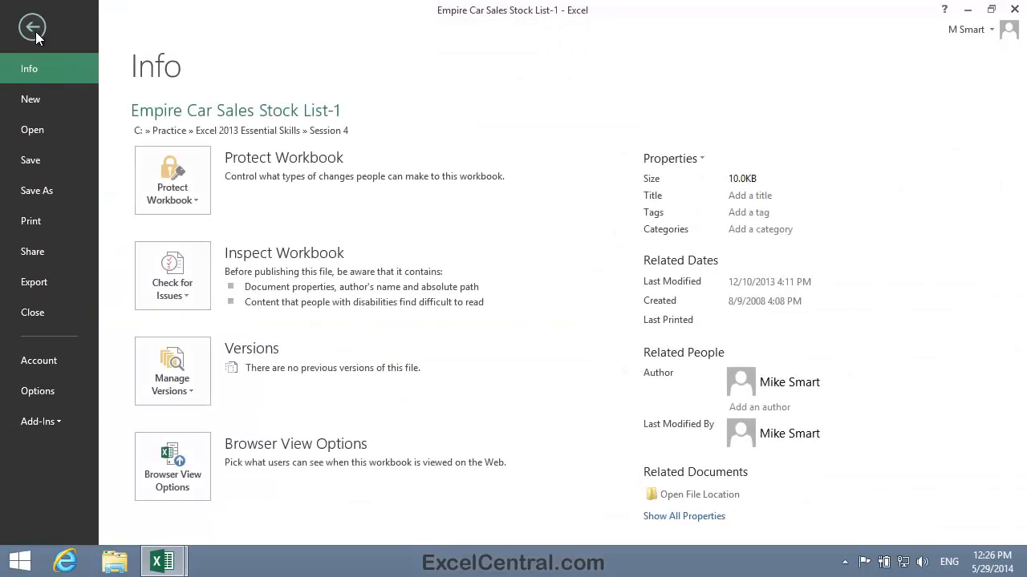
click(56, 193)
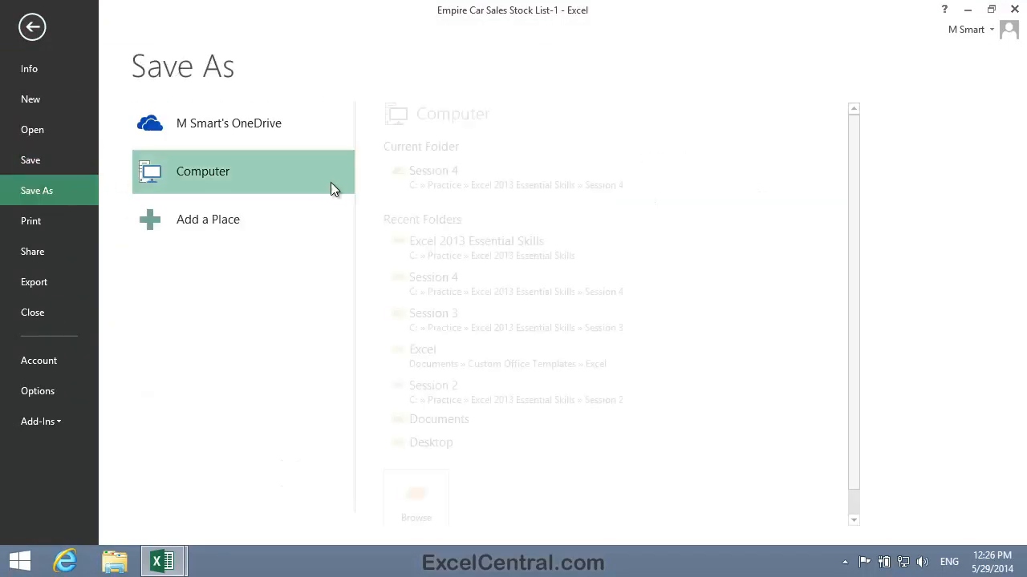
click(491, 243)
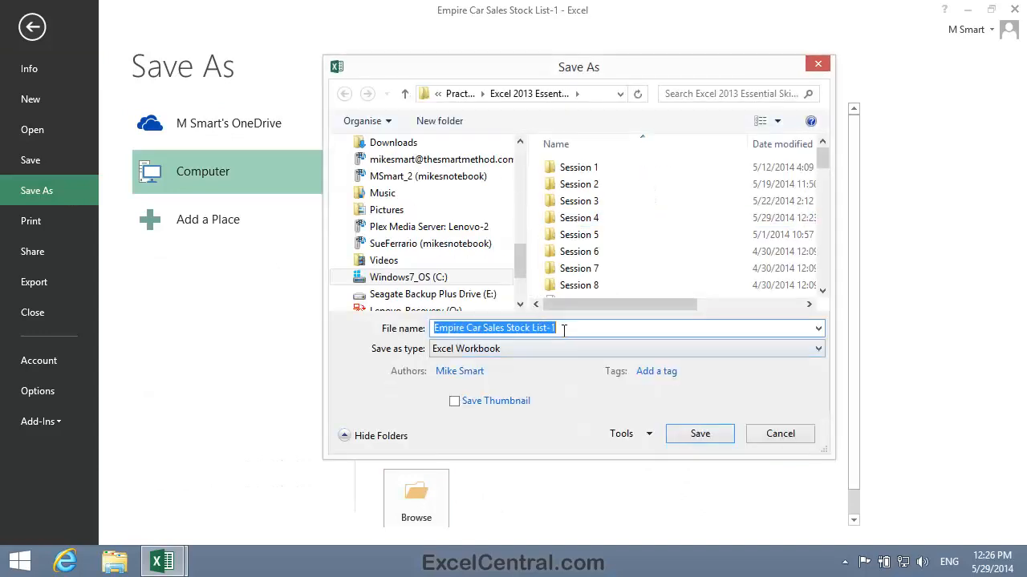
click(566, 329)
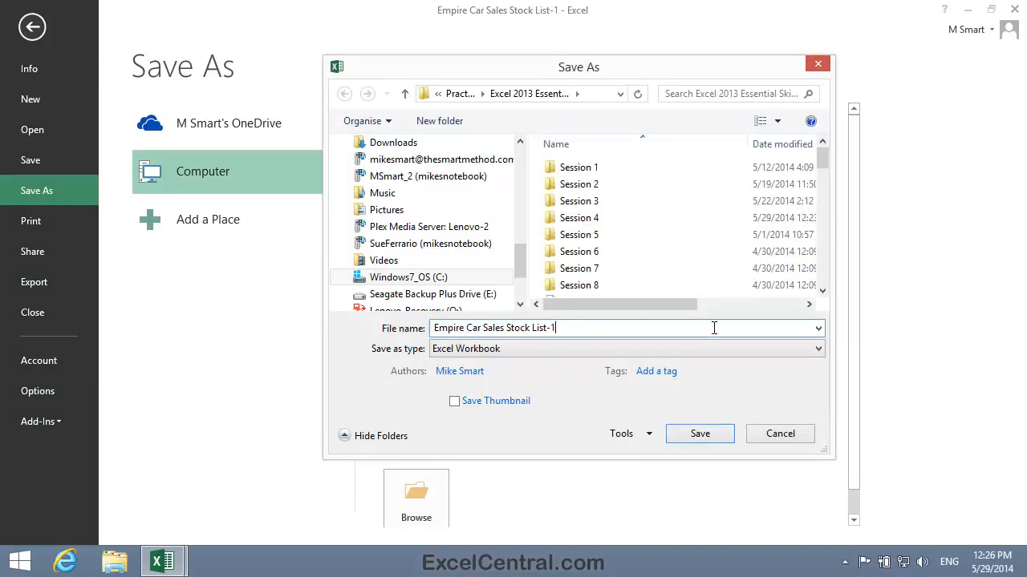
key(BackSpace)
text(2)
click(700, 434)
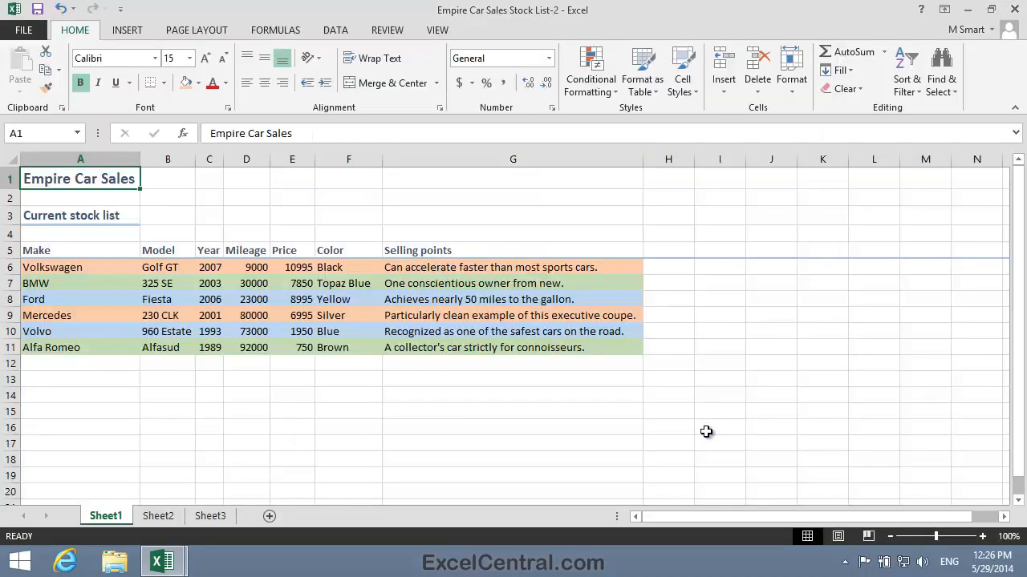